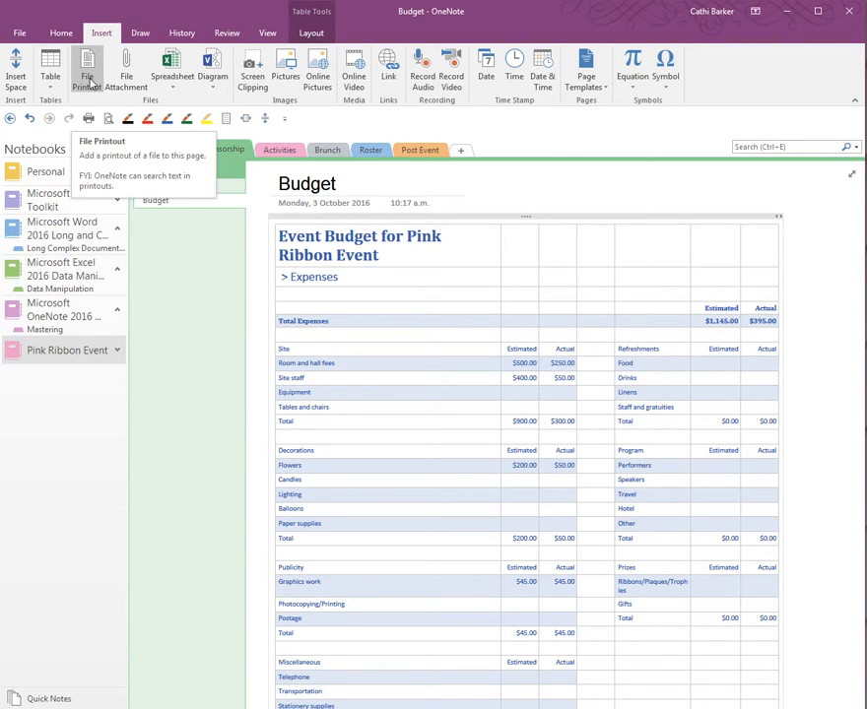
Add a new page titled "Cruise" to the Activities section.
click(279, 150)
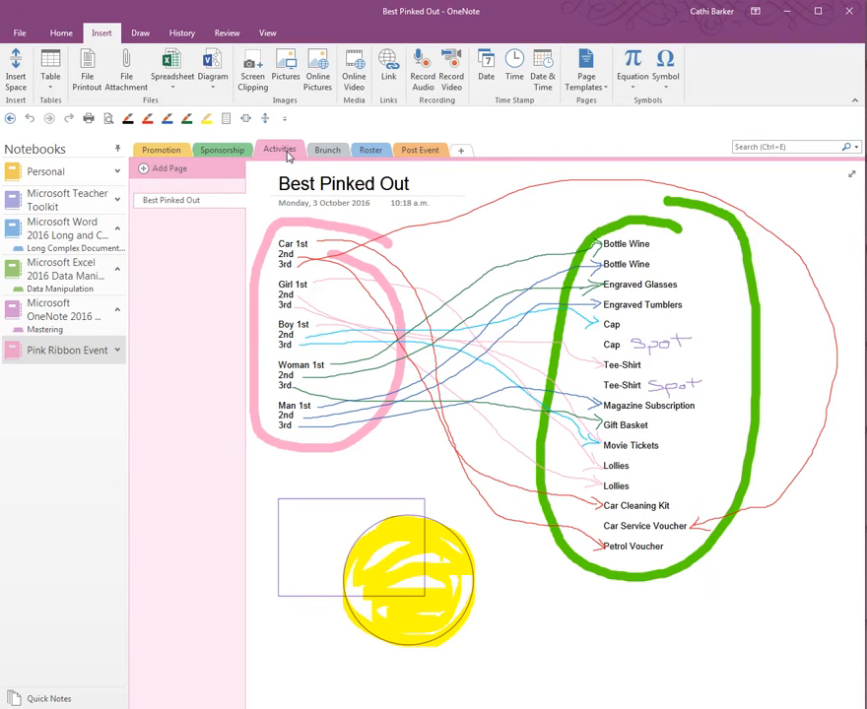
click(173, 169)
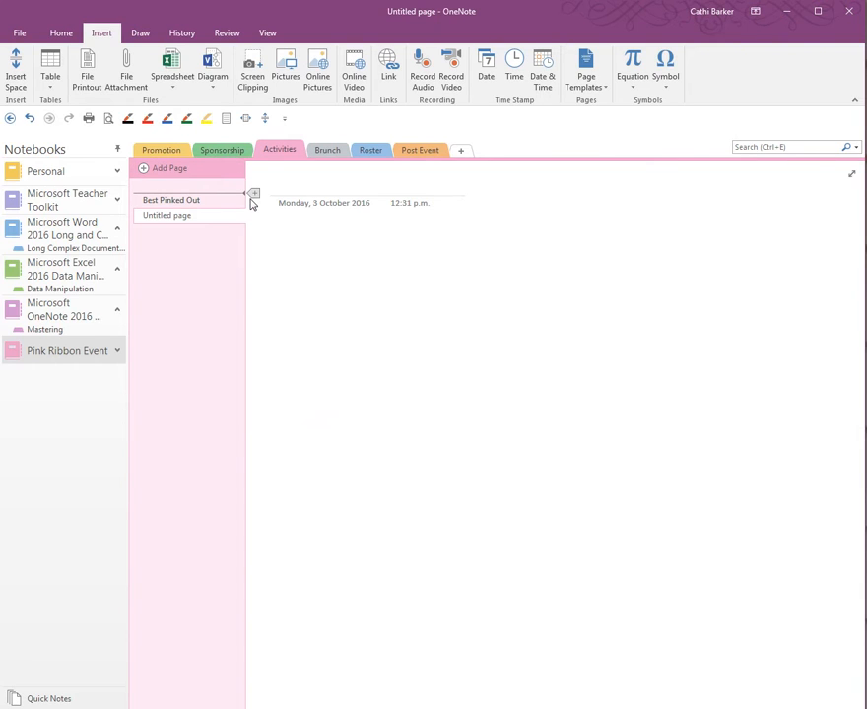
text(Cruise)
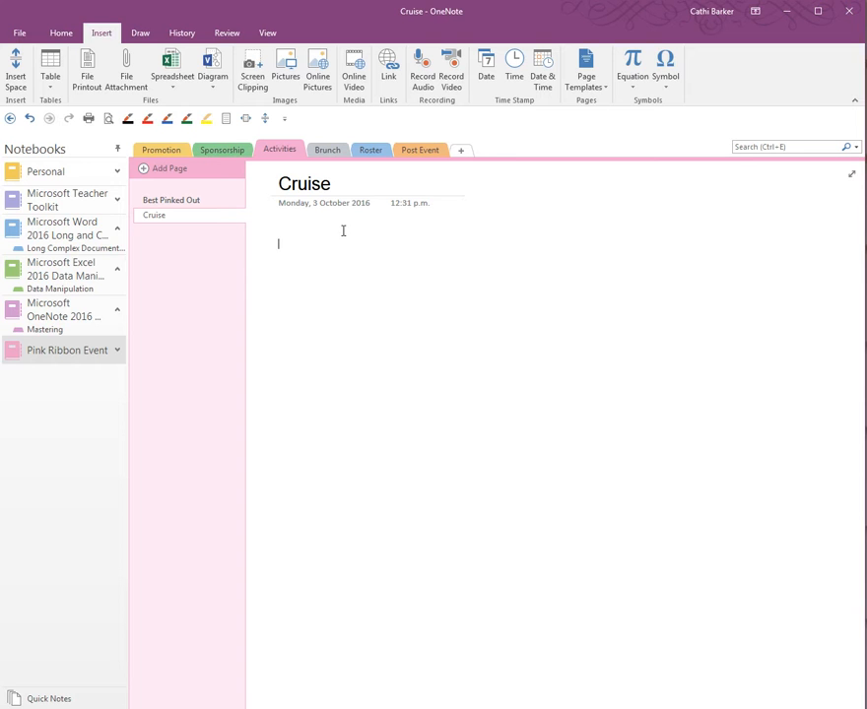
Insert a file printout of CruiseOutline.pdf from the Desktop onto the Cruise page.
click(87, 78)
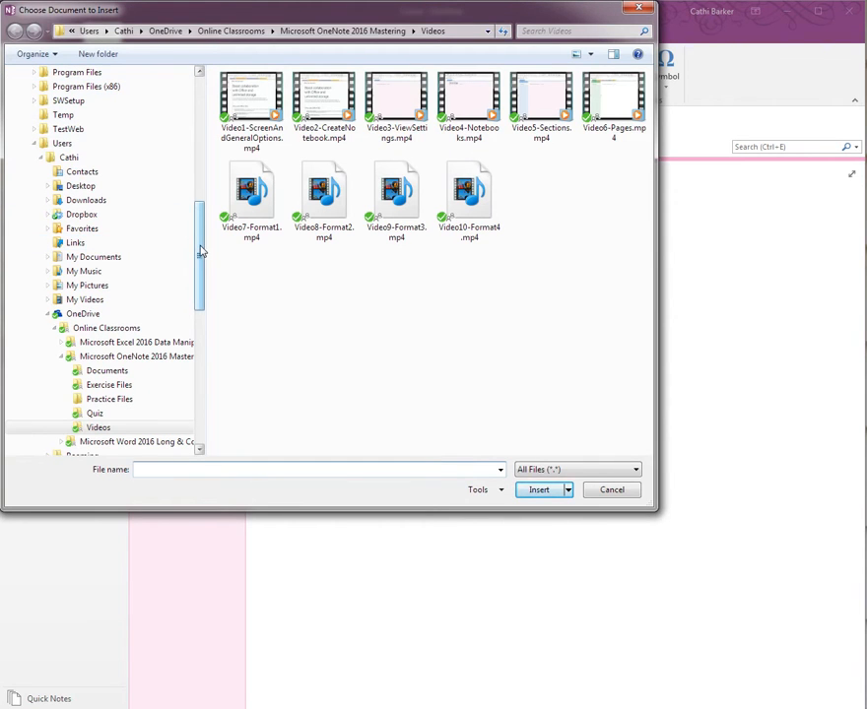
drag(200, 251, 201, 120)
click(77, 120)
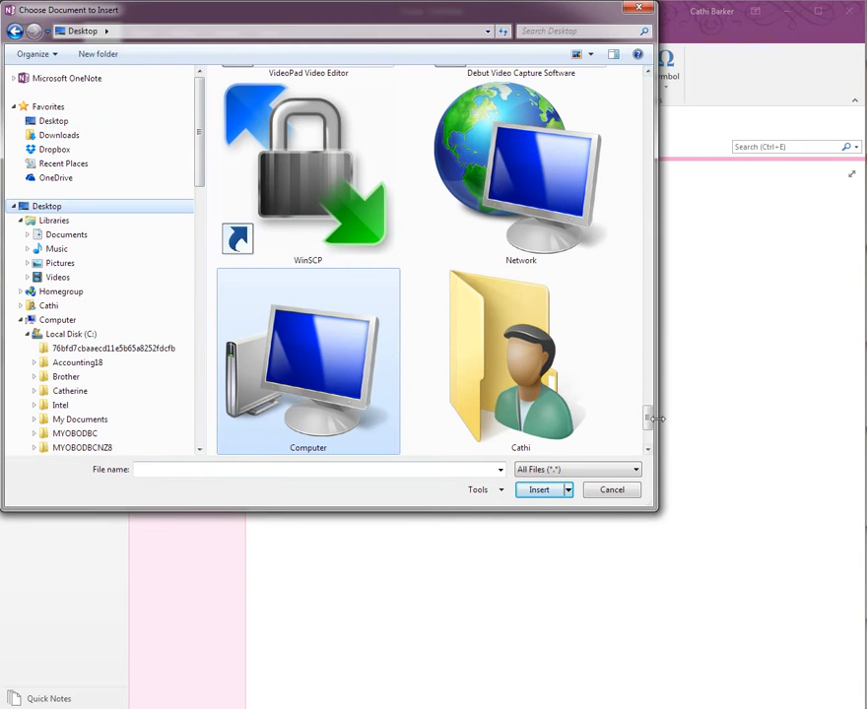
drag(649, 419, 652, 250)
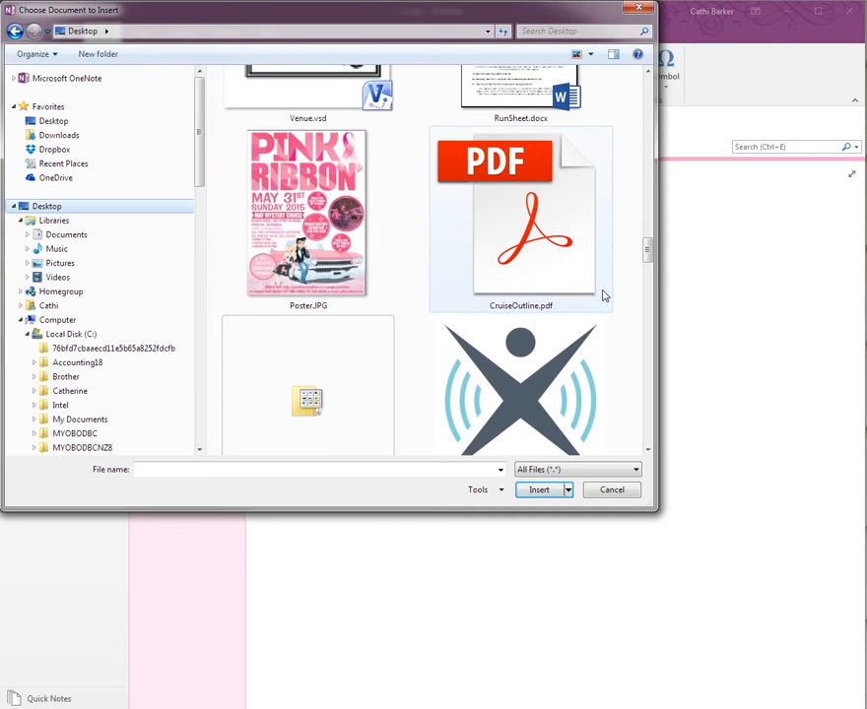
click(546, 258)
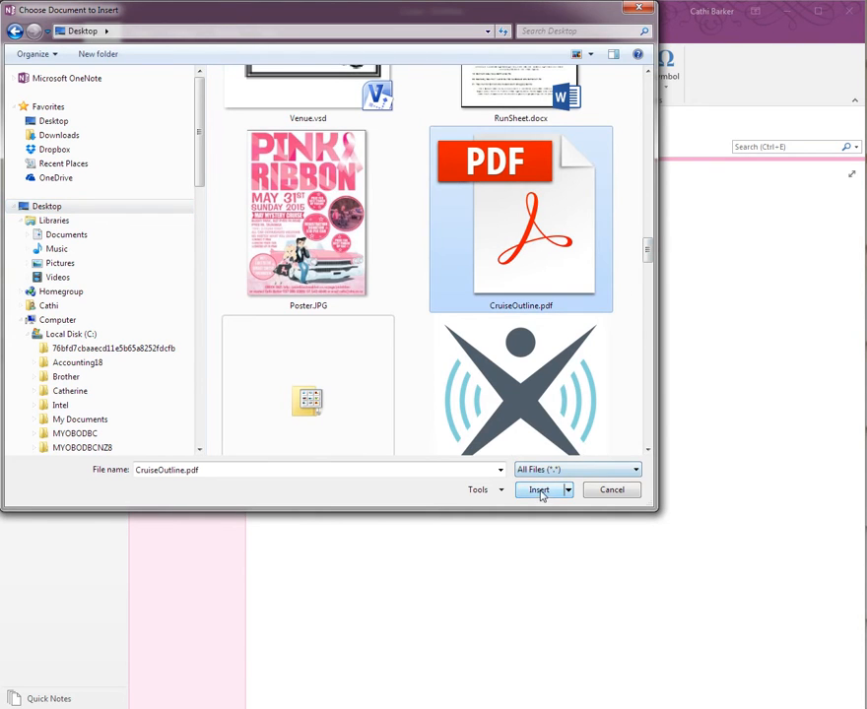
click(539, 491)
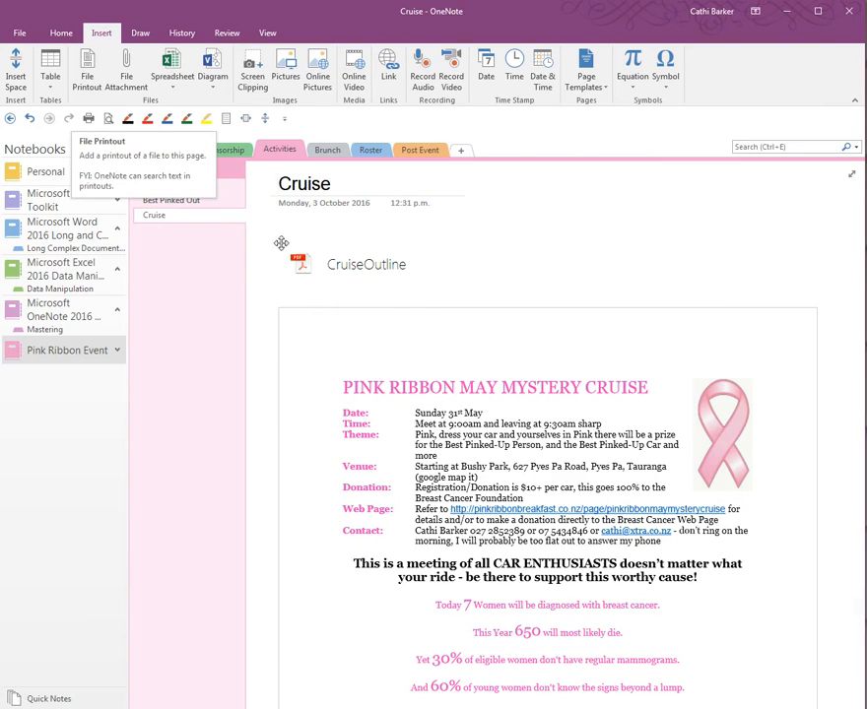
Attach RunSheet.docx as a file in the blank space beside the CruiseOutline file icon.
click(476, 267)
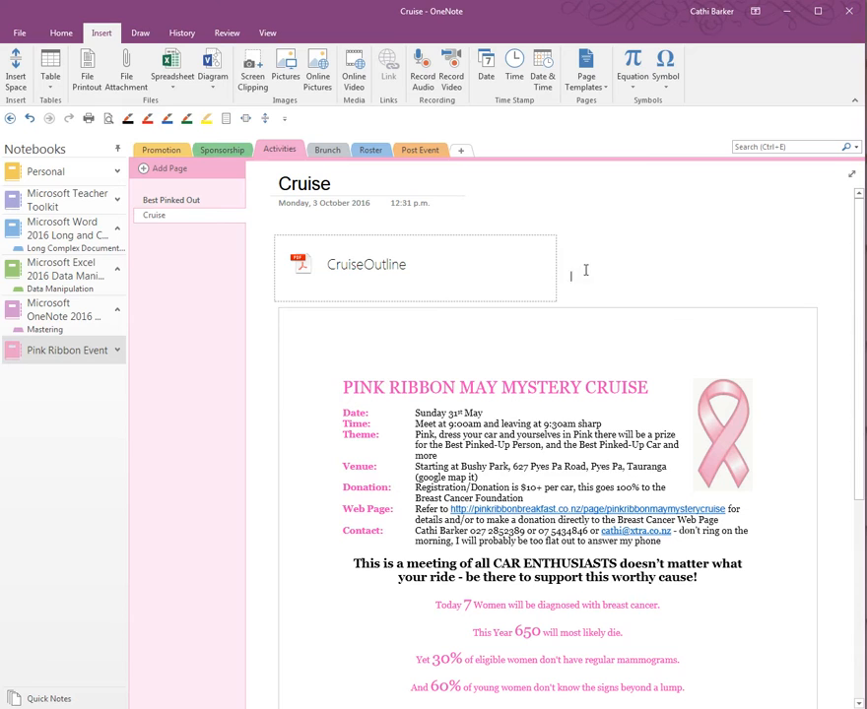
click(128, 78)
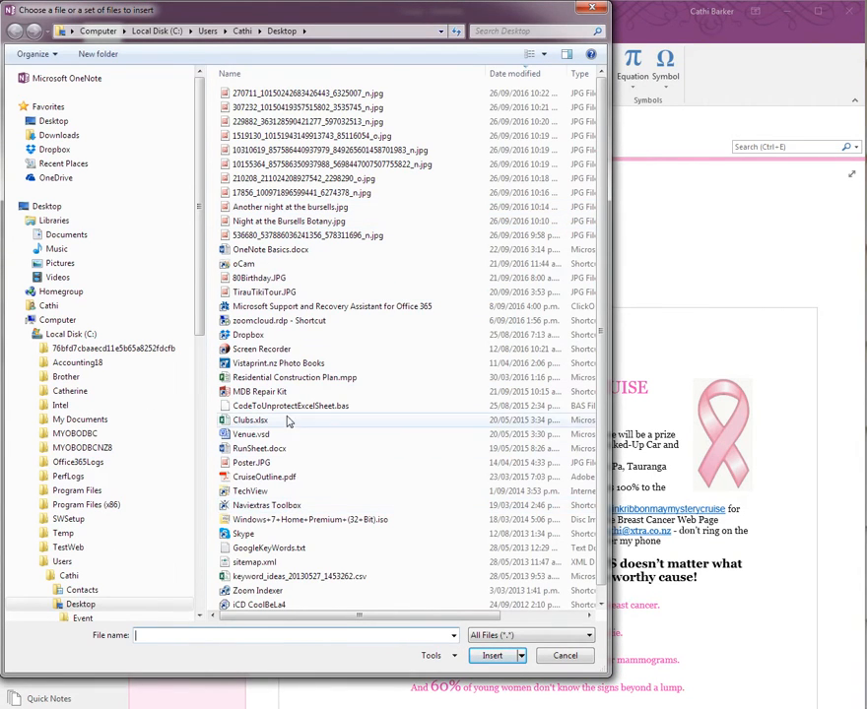
click(286, 449)
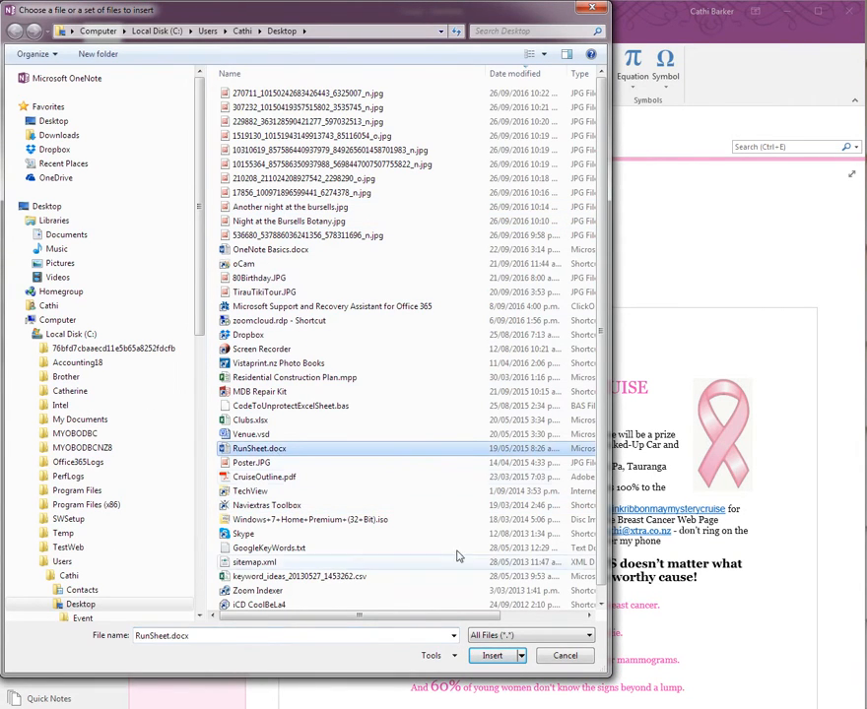
click(497, 656)
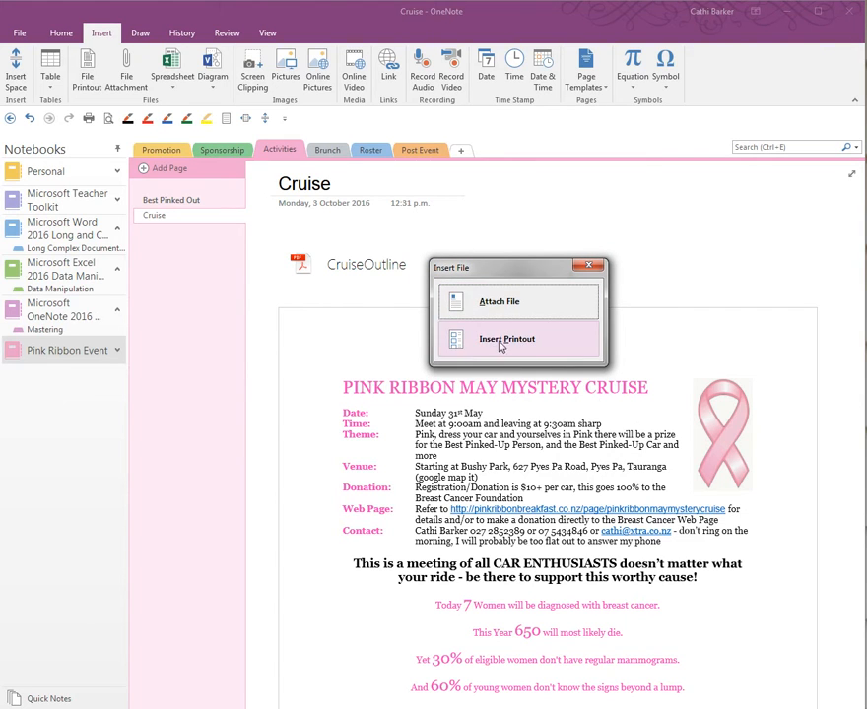
click(498, 302)
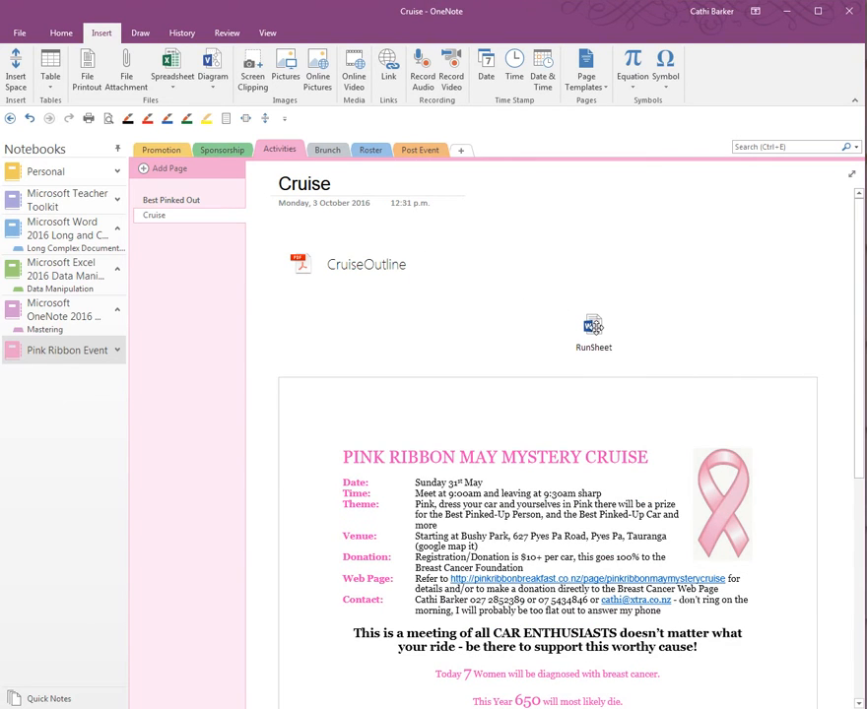
Move the RunSheet icon level with the CruiseOutline icon and shift the printout image up to just below them.
drag(593, 328, 579, 264)
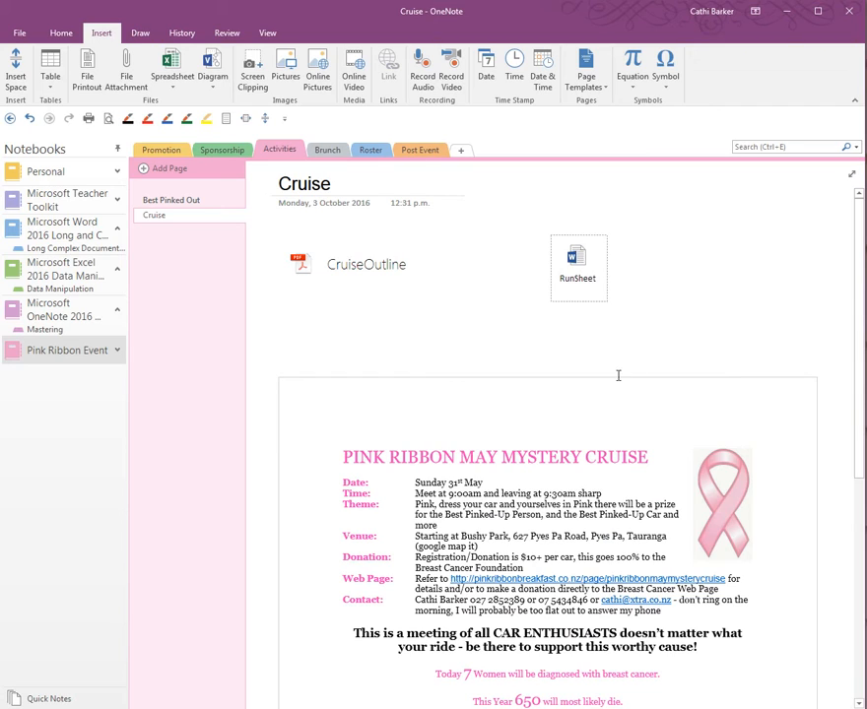
click(523, 307)
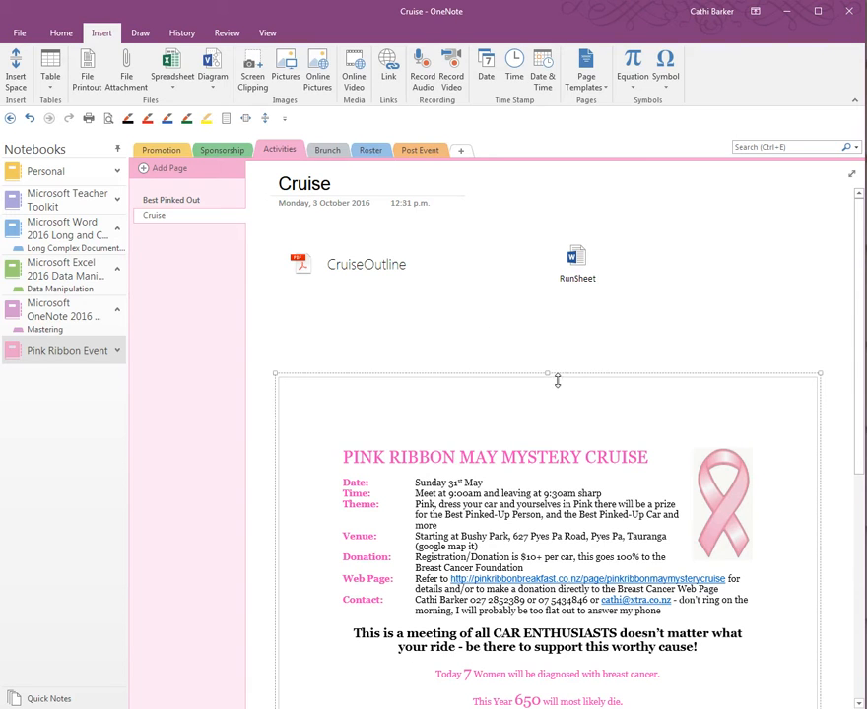
drag(519, 339, 511, 297)
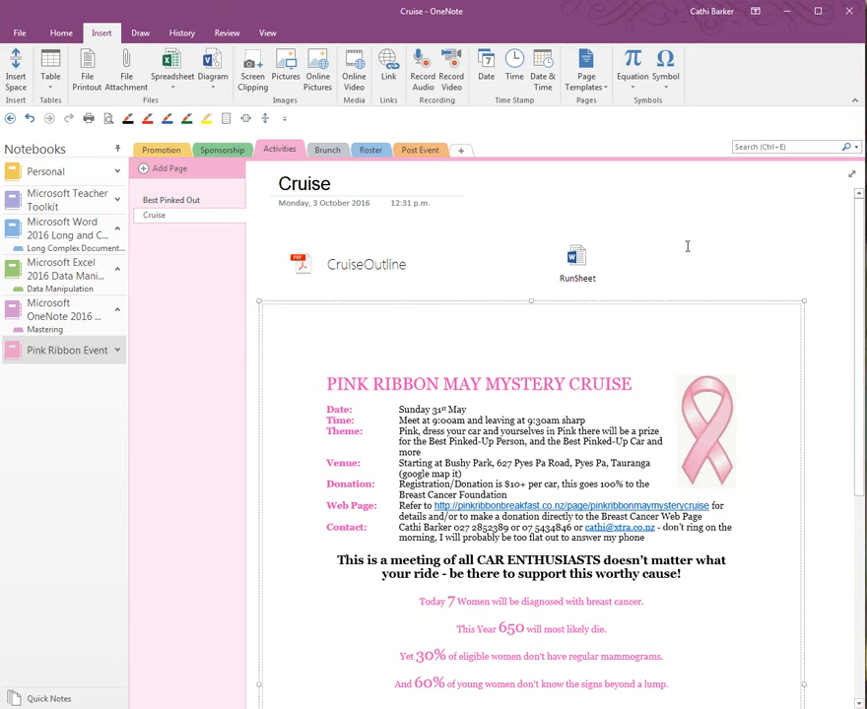
click(688, 252)
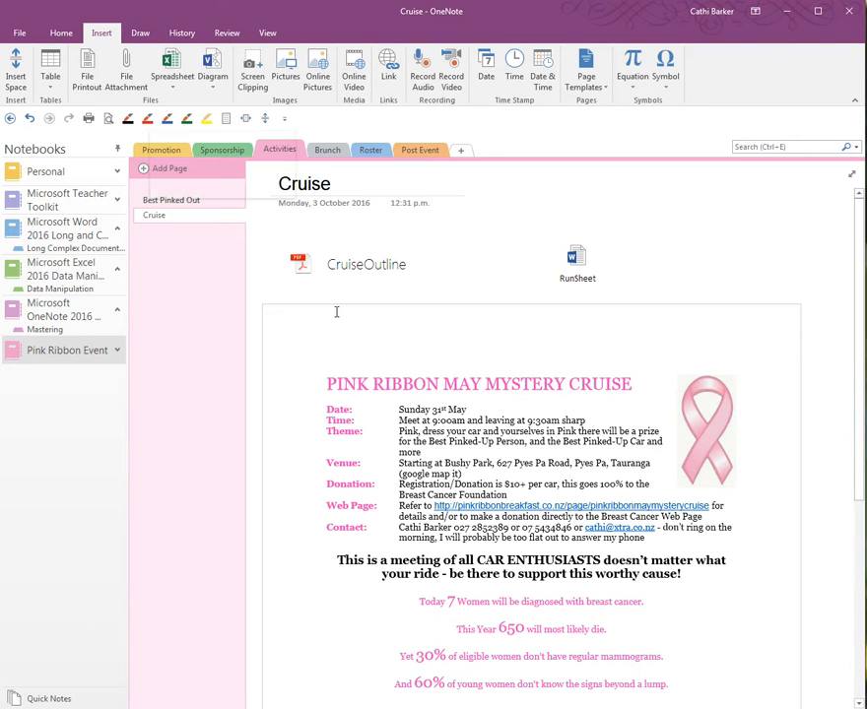
Add a page titled "Clubs" to the Activities section and insert the existing Clubs.xlsx workbook on it as a spreadsheet.
click(169, 170)
text(Clubs)
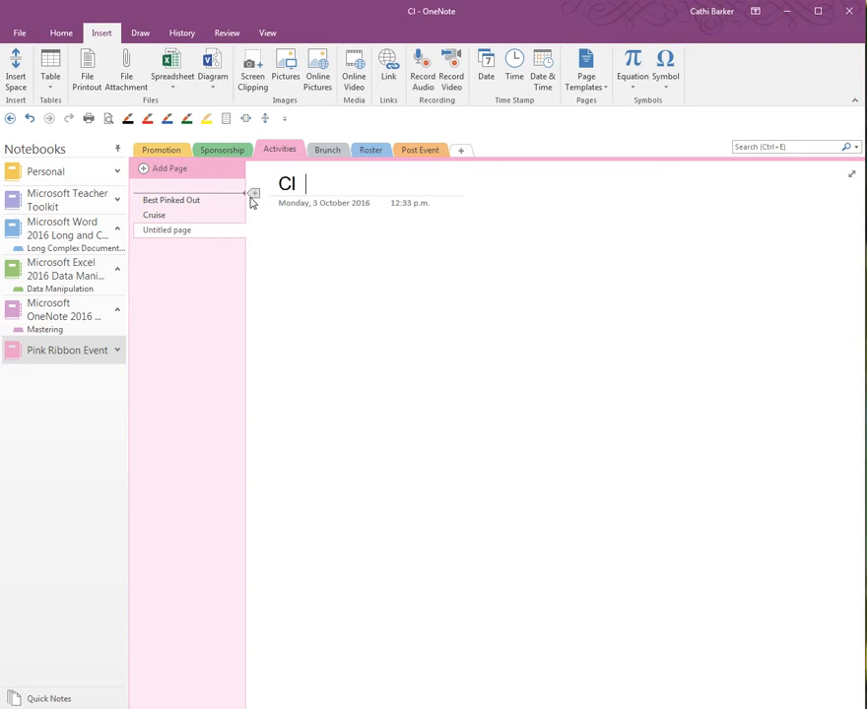
click(174, 77)
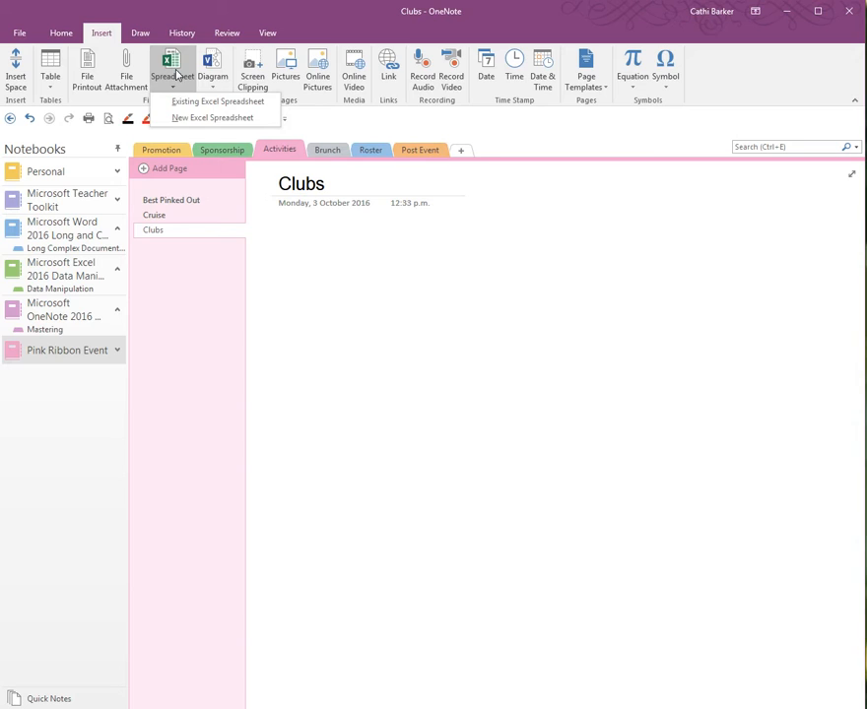
click(233, 110)
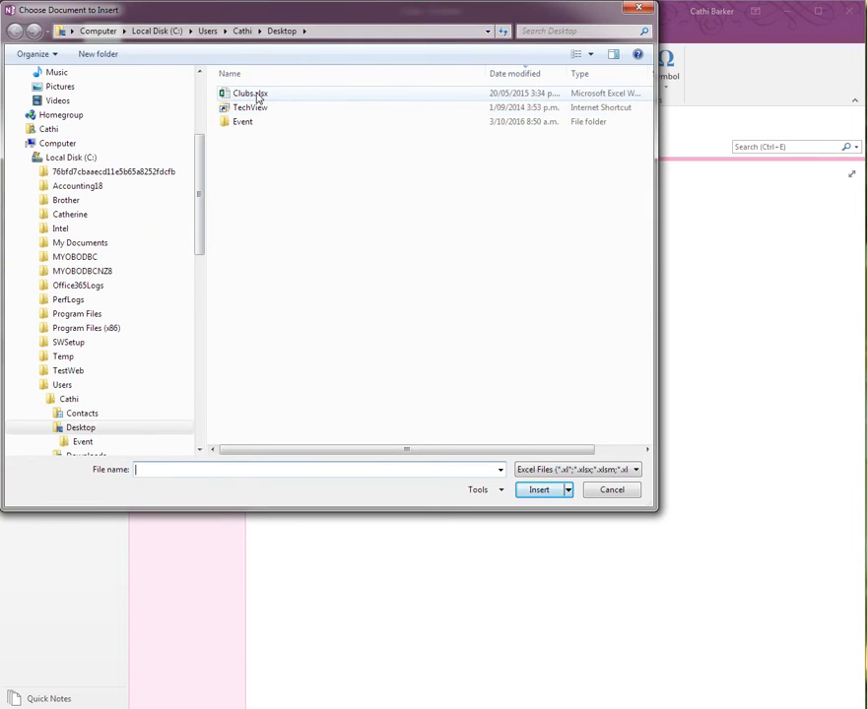
click(251, 93)
click(550, 492)
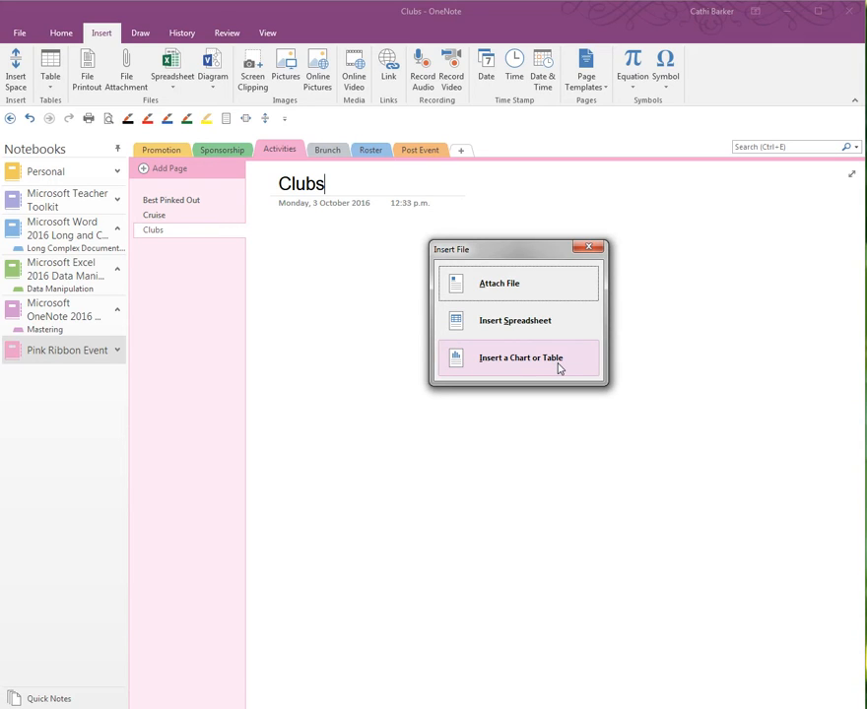
click(533, 326)
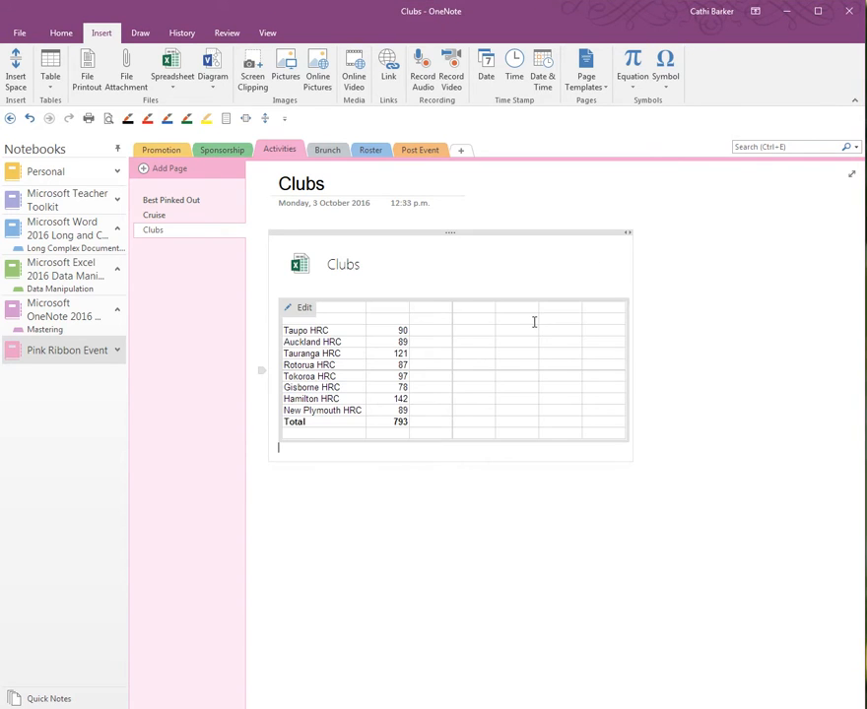
Open the embedded Clubs spreadsheet for editing in Excel, close it saving the changes, and return to the Clubs page in OneNote.
click(358, 347)
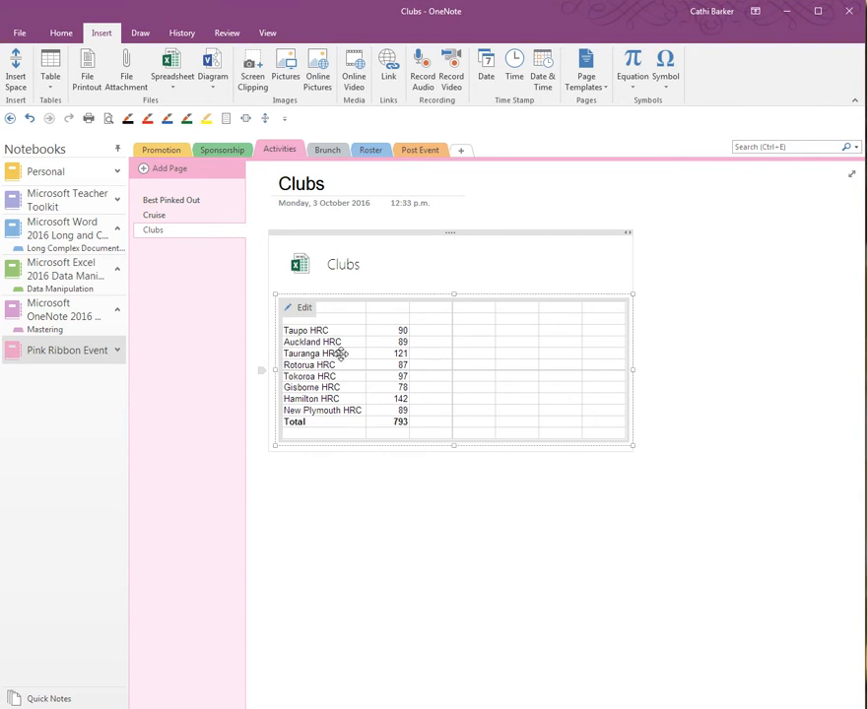
click(303, 308)
drag(0, 31, 533, 8)
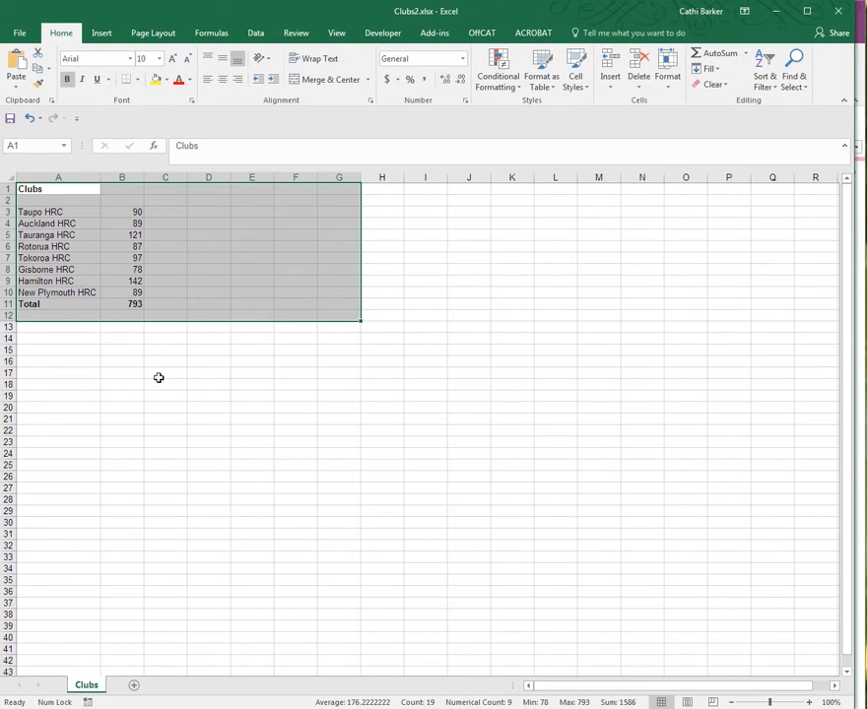
click(841, 12)
drag(44, 335, 248, 371)
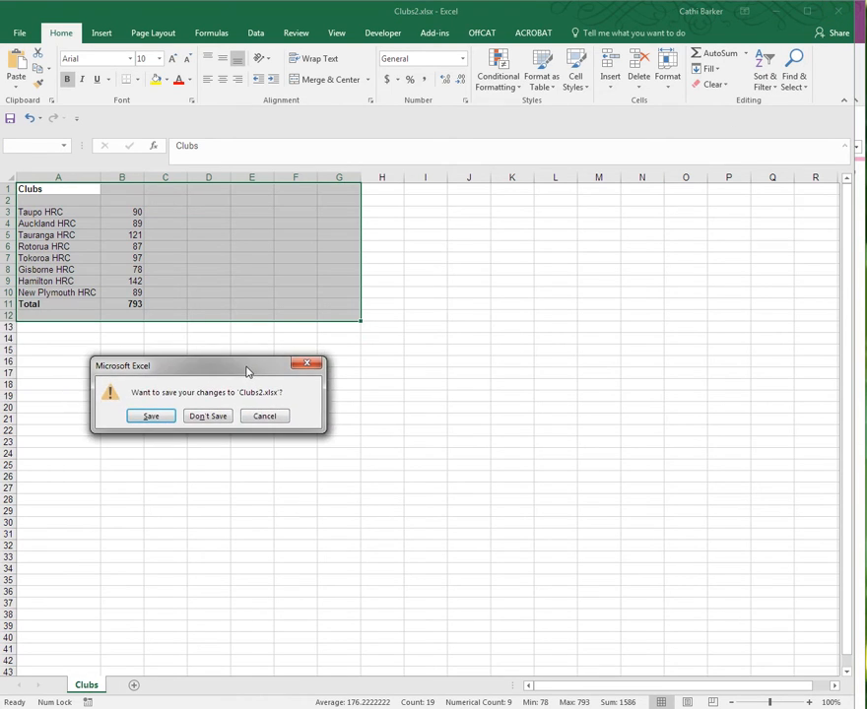
click(152, 416)
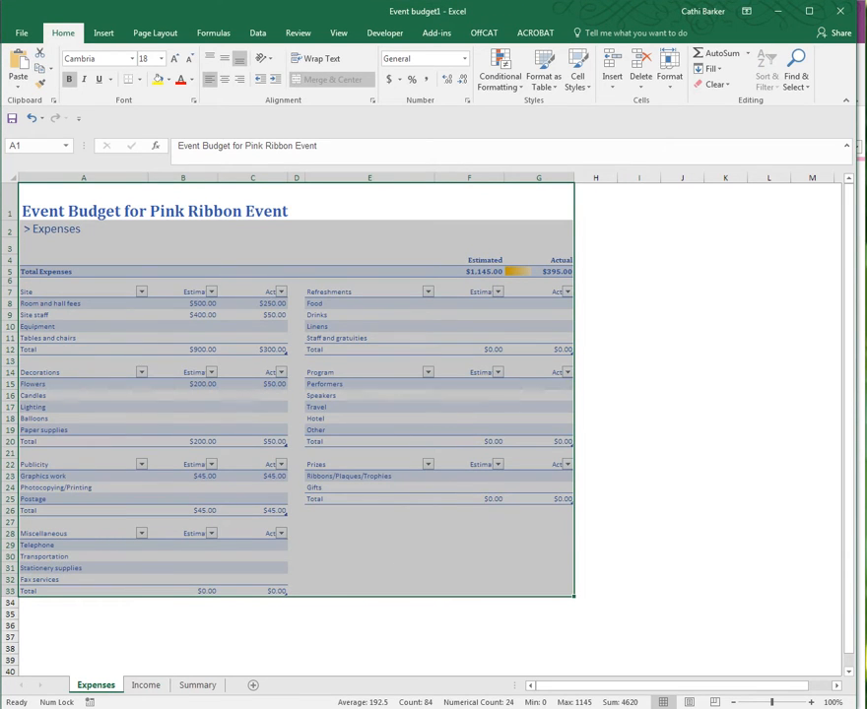
key(alt+Tab)
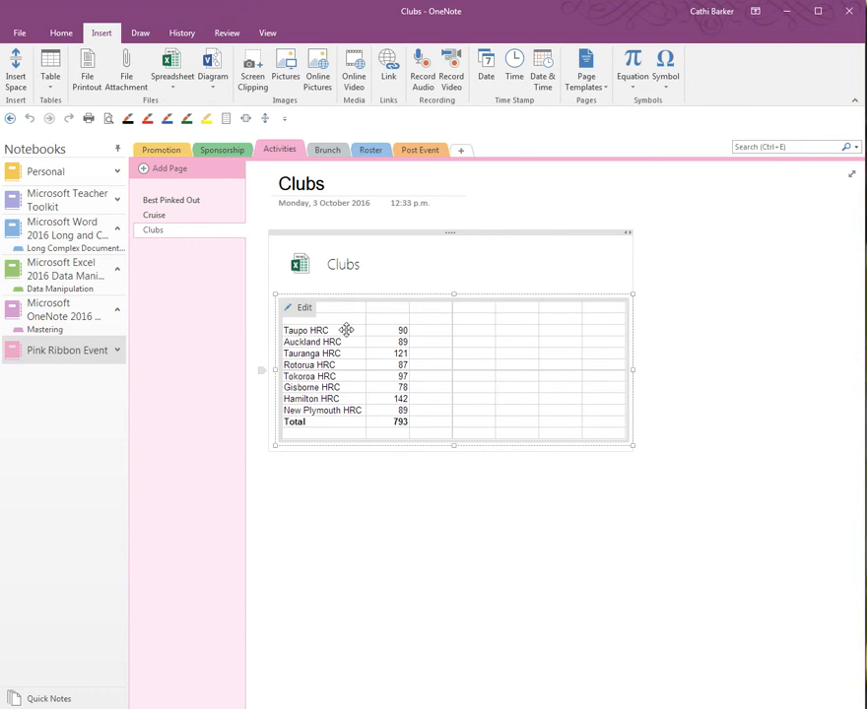
click(351, 486)
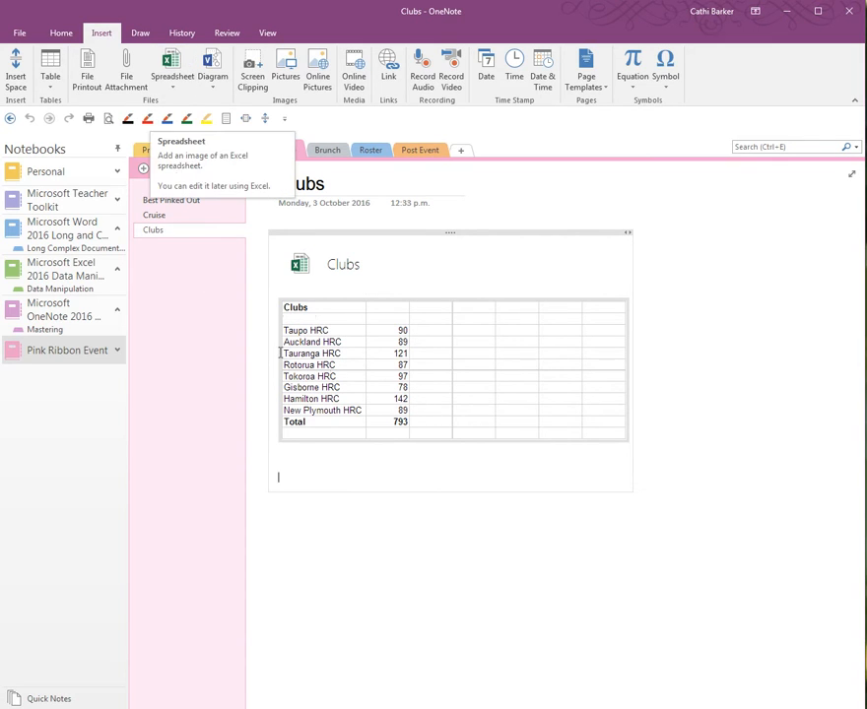
Add a new page titled "Seating Arrangement" to the Brunch section.
click(334, 149)
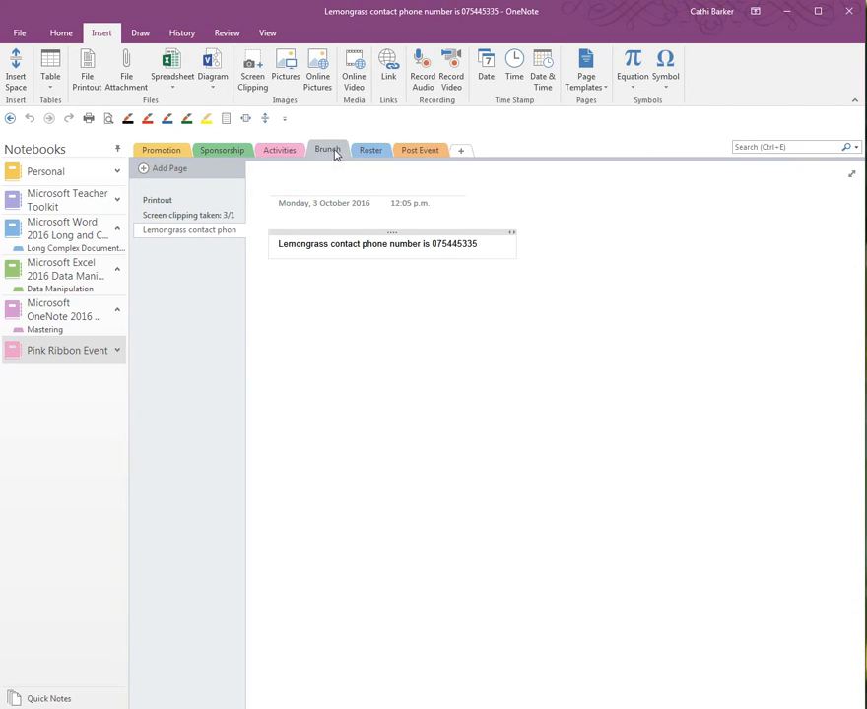
click(168, 168)
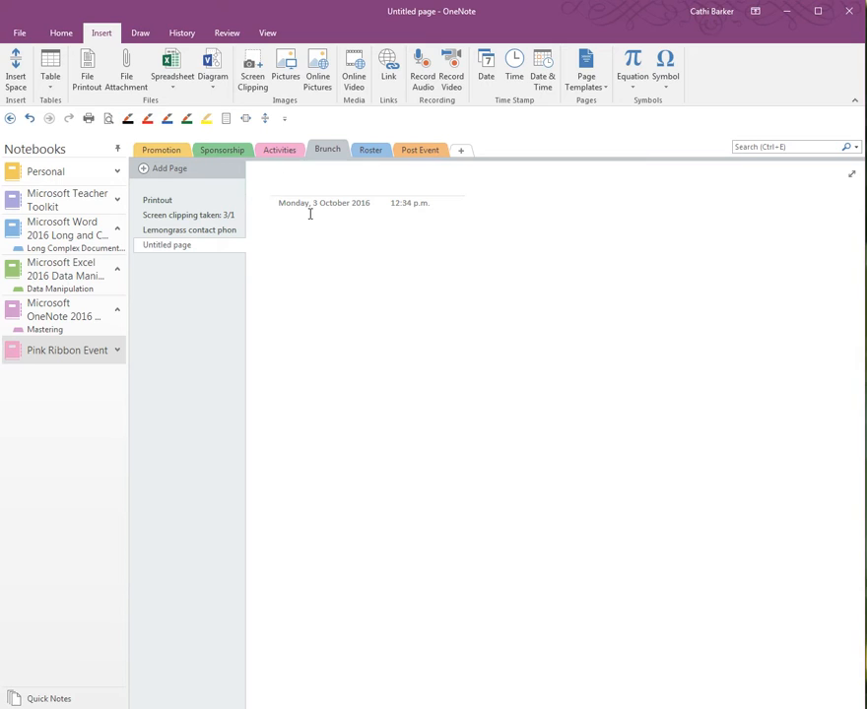
text(Seating A)
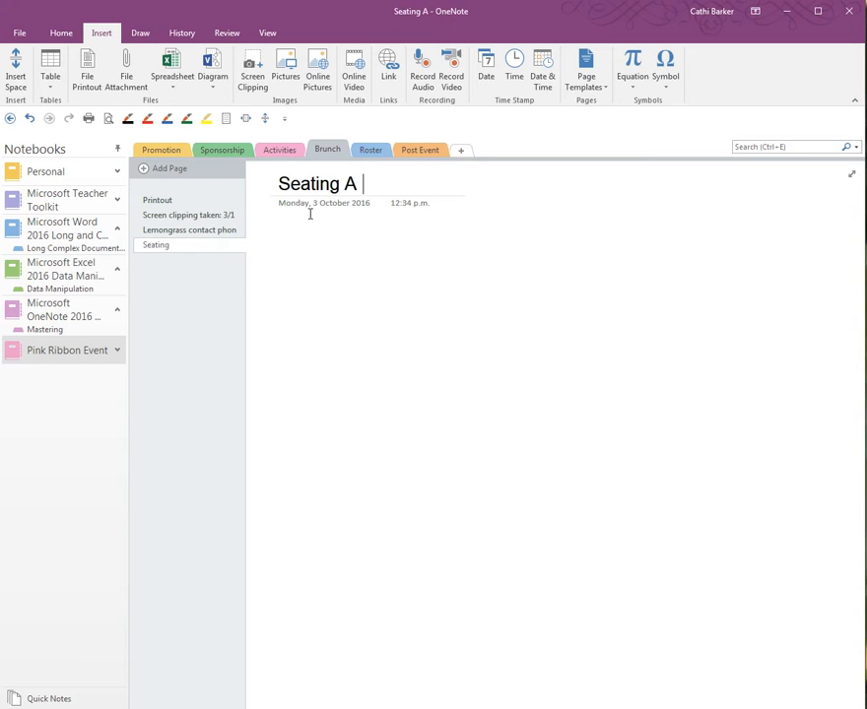
text(rrangement)
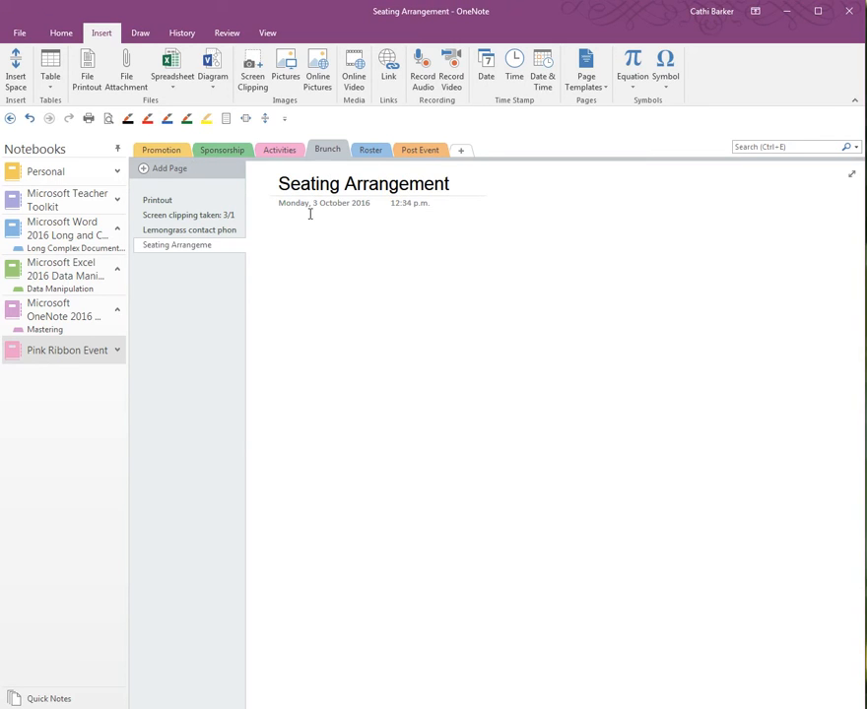
key(Return)
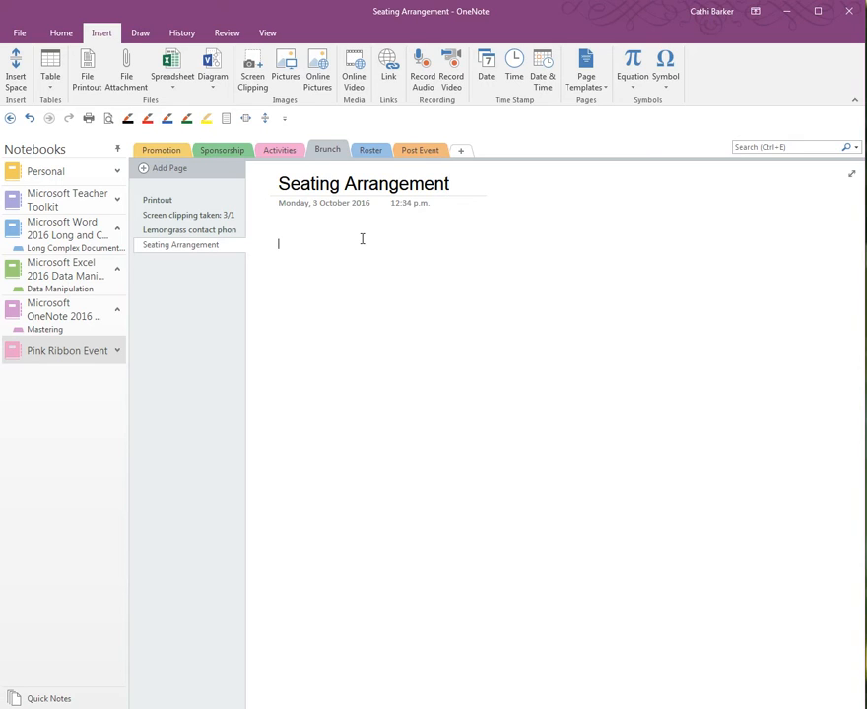
Insert the existing Visio drawing Venue.vsd on the Seating Arrangement page, close the Event budget1 workbook in Excel, and return to OneNote.
click(213, 78)
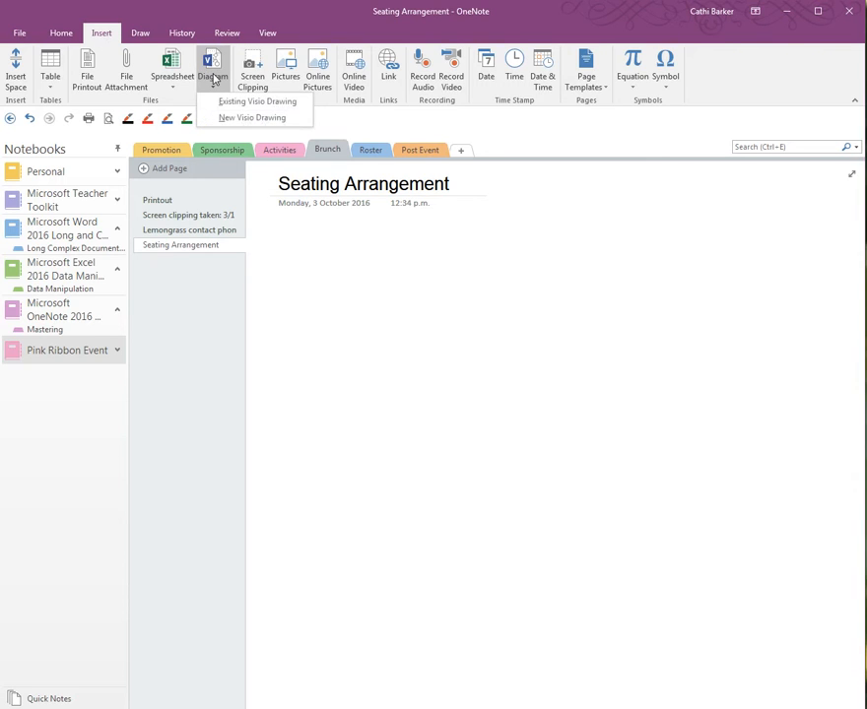
click(270, 106)
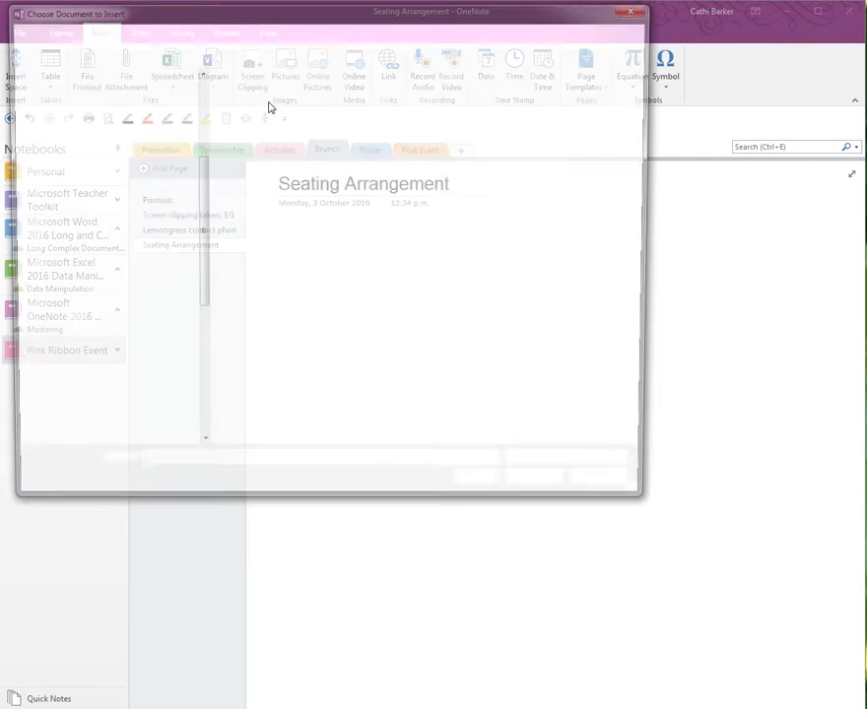
click(258, 94)
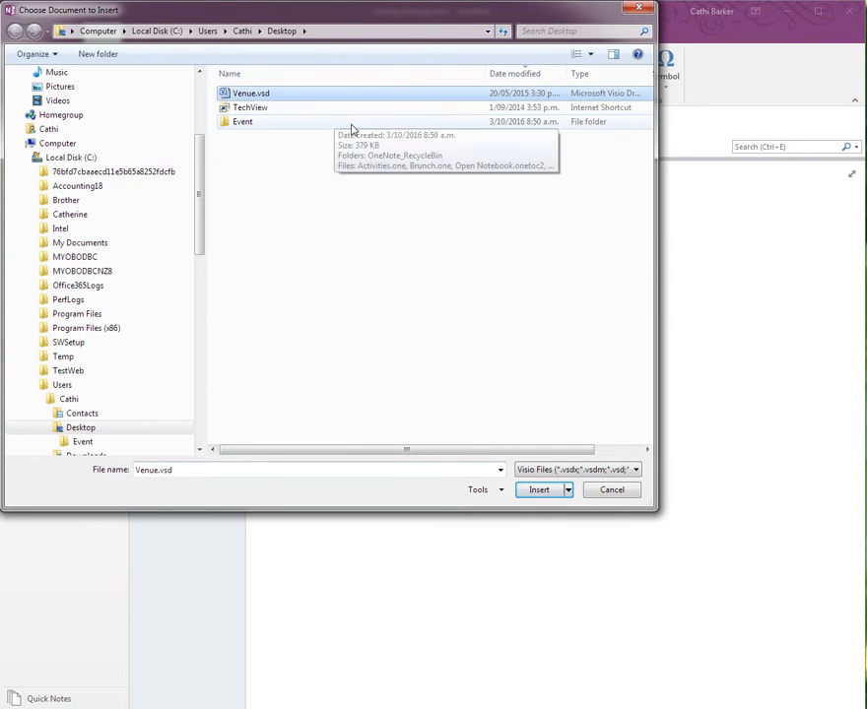
click(538, 491)
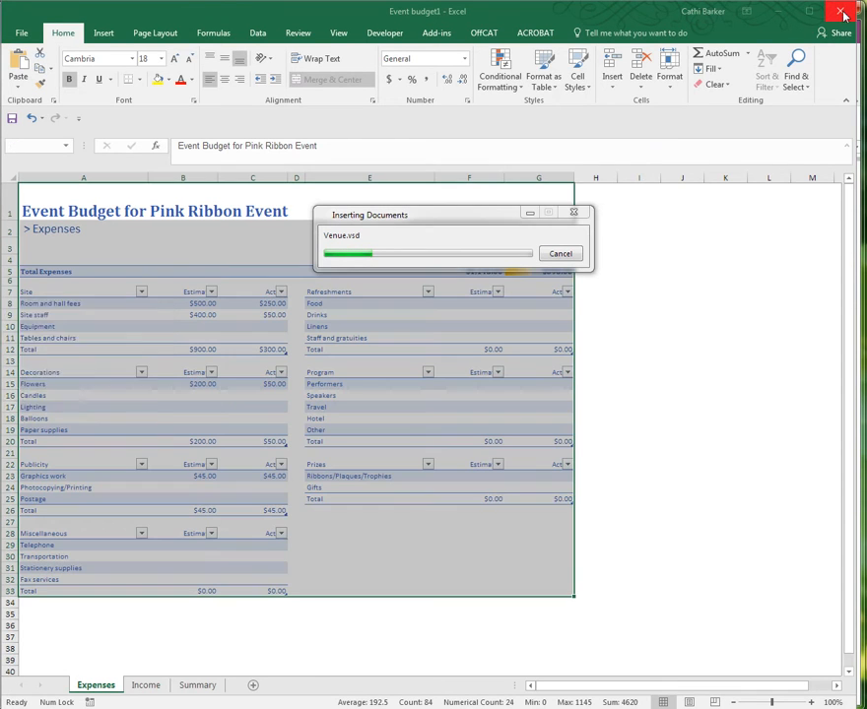
click(842, 13)
click(14, 387)
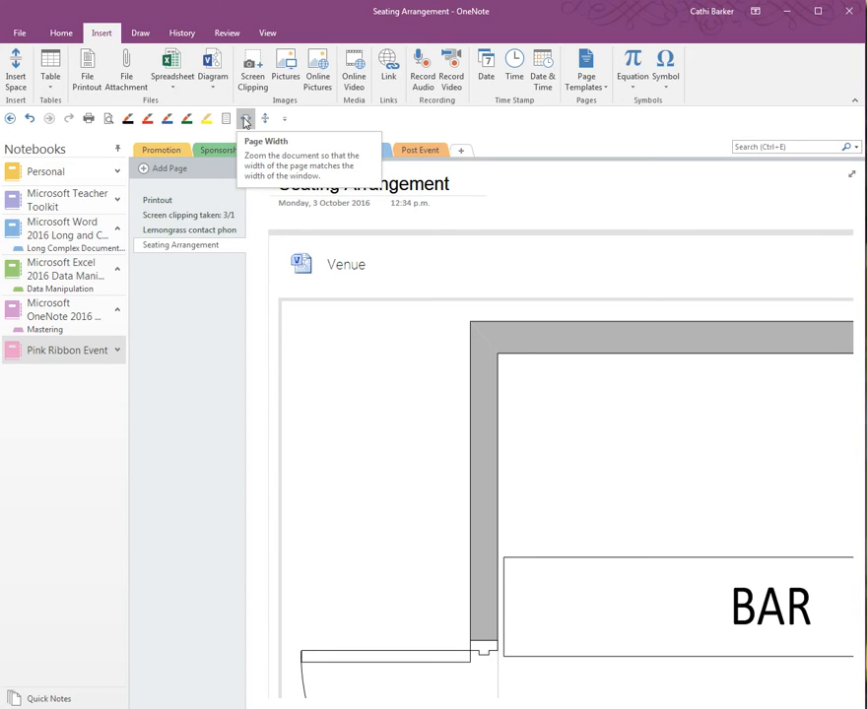
Shrink the inserted Venue floor plan proportionally to about a third of its original width on the Seating Arrangement page.
click(268, 33)
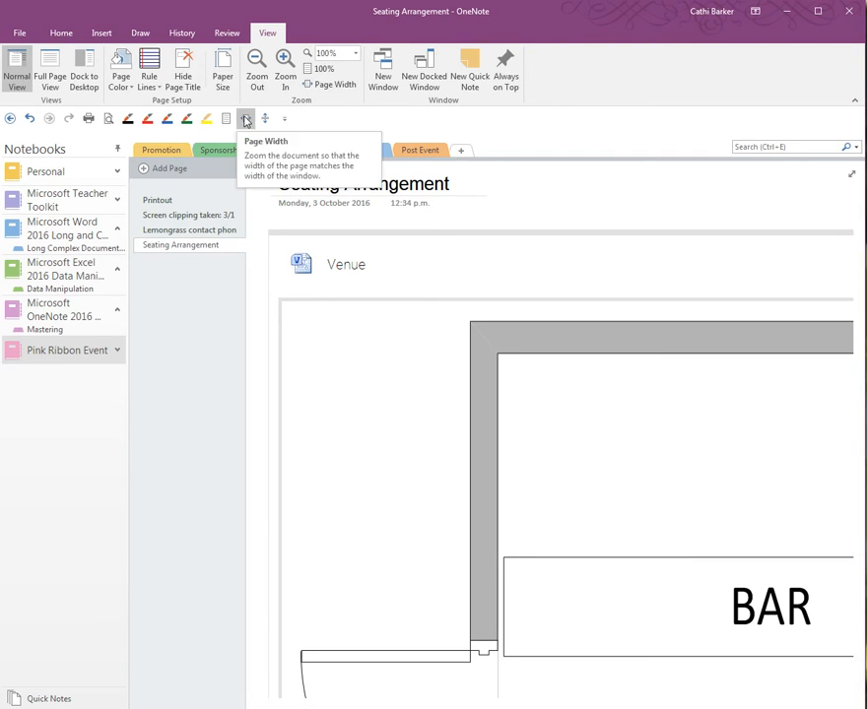
click(334, 85)
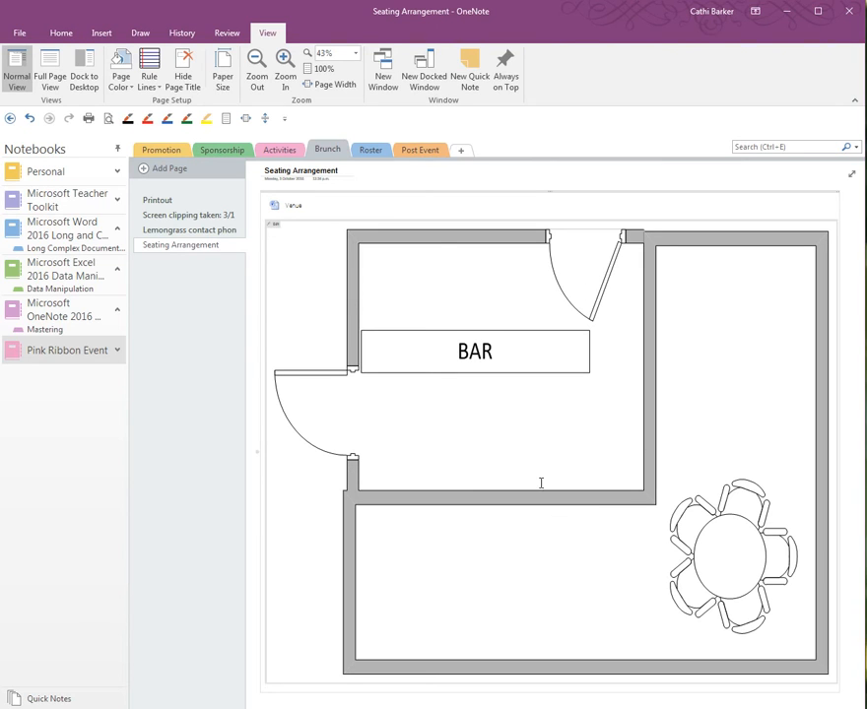
mouse_move(294, 204)
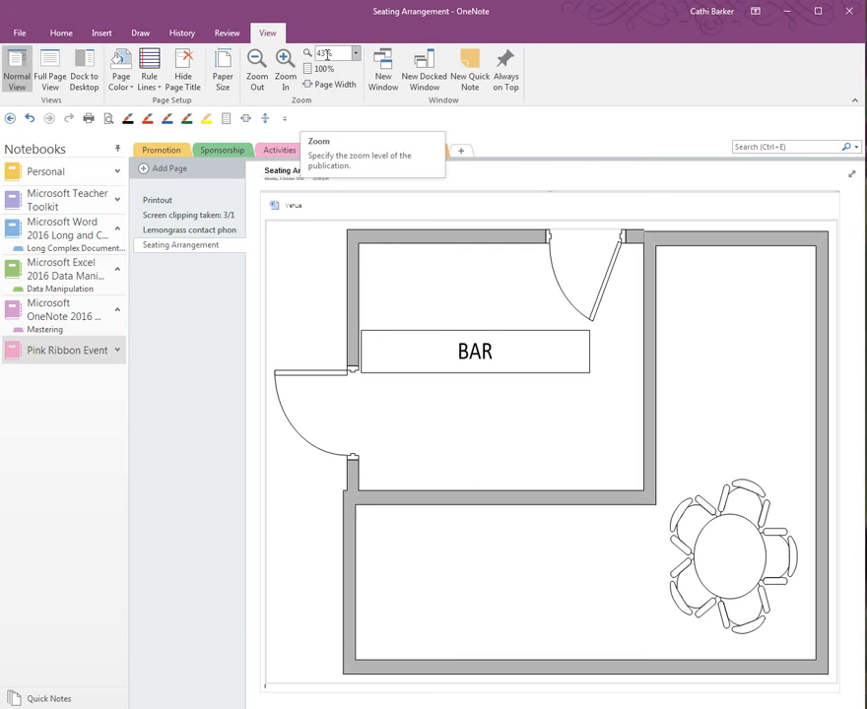
click(832, 681)
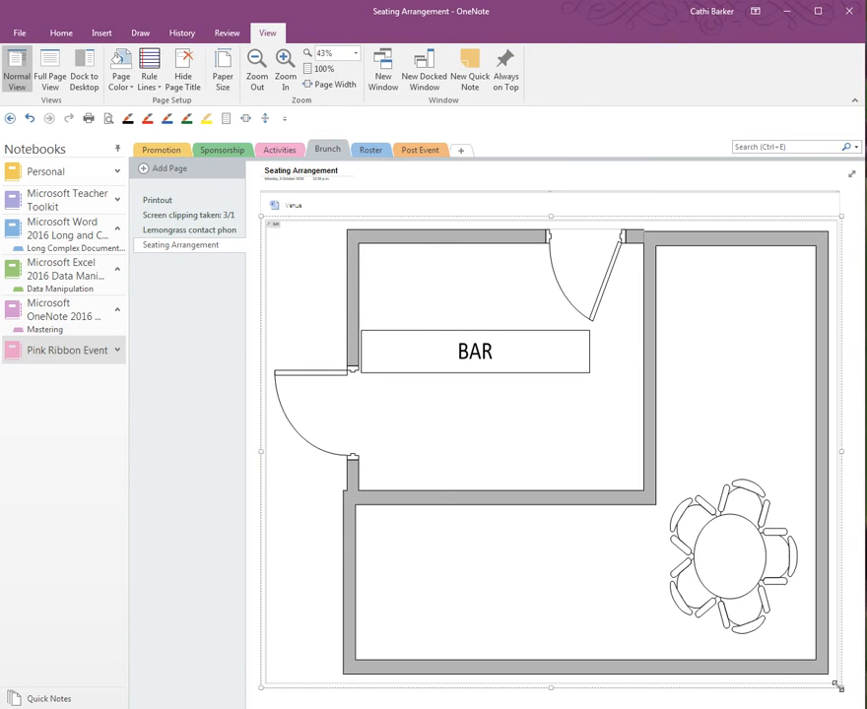
drag(835, 684, 459, 381)
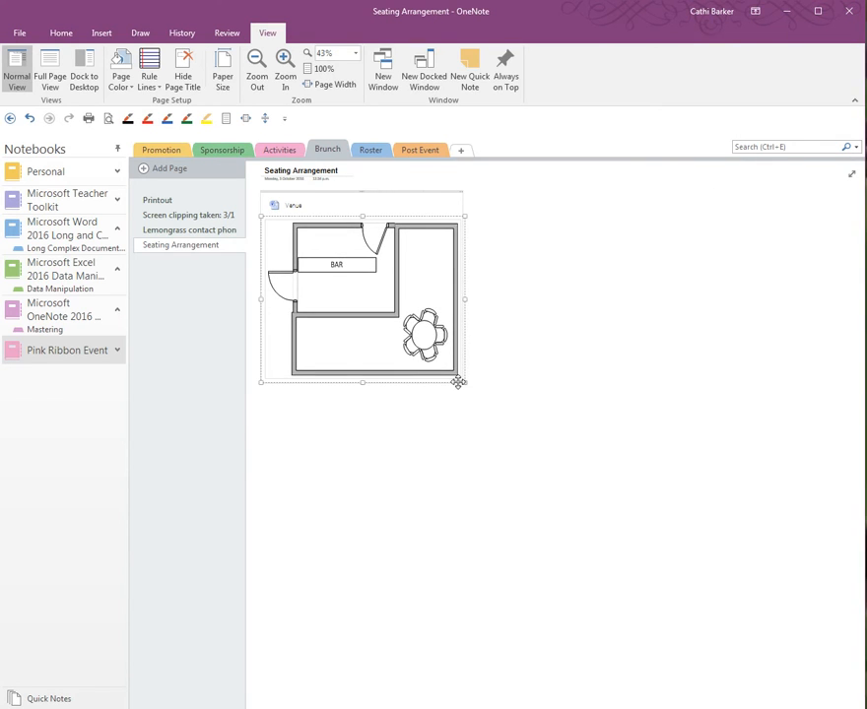
click(323, 69)
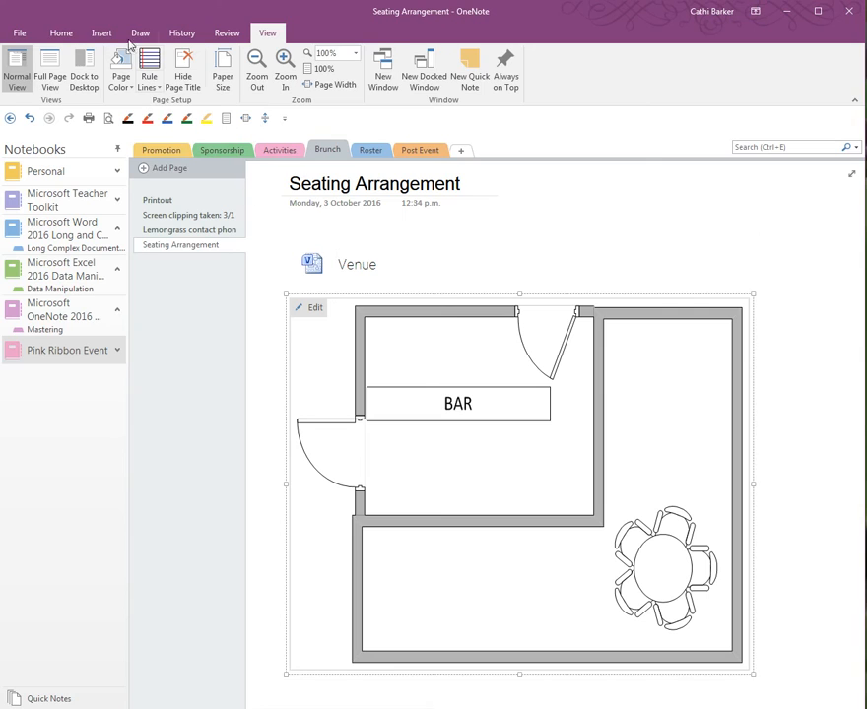
click(102, 33)
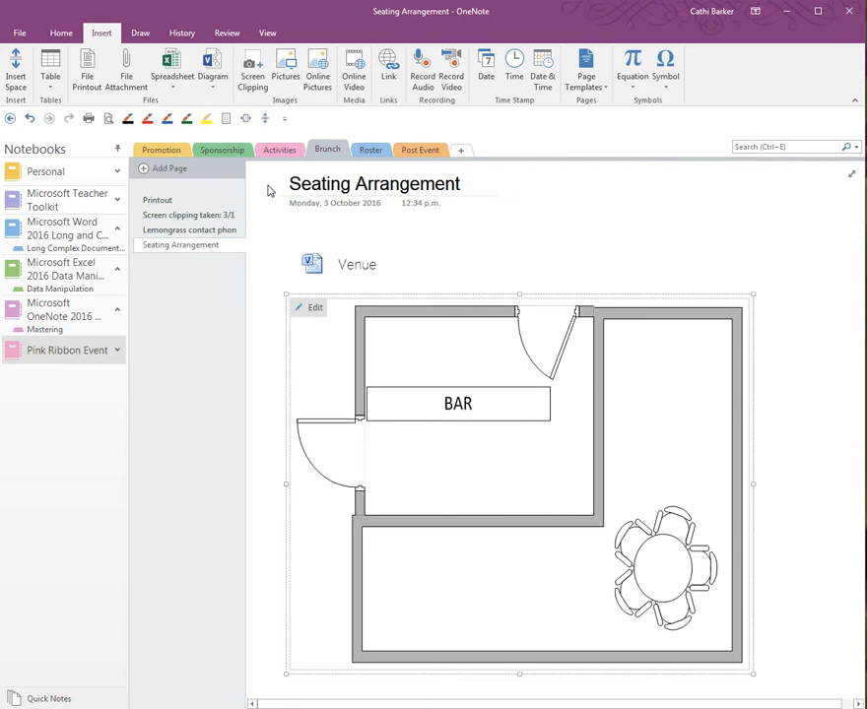
click(221, 151)
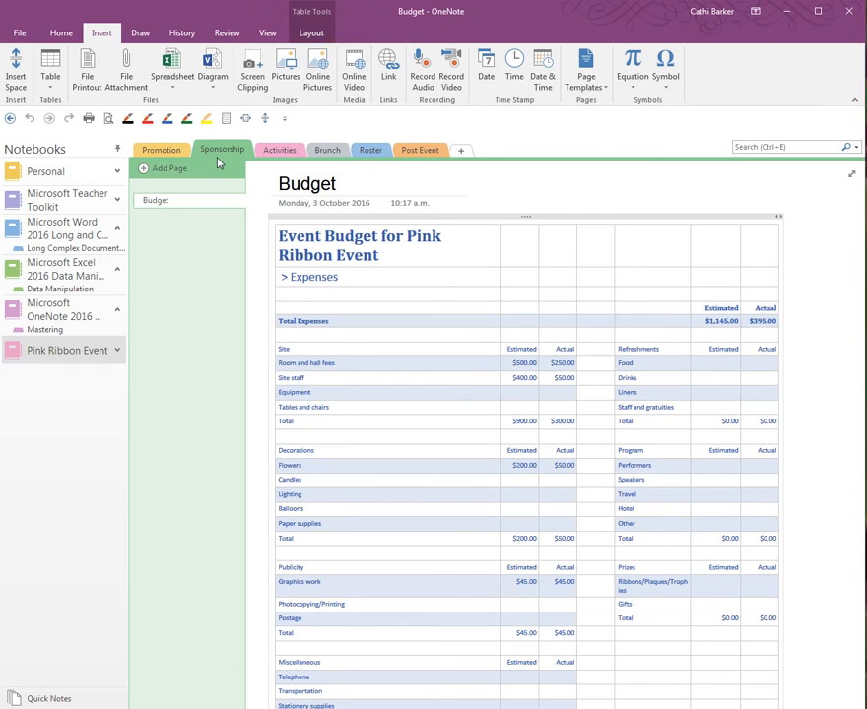
click(373, 151)
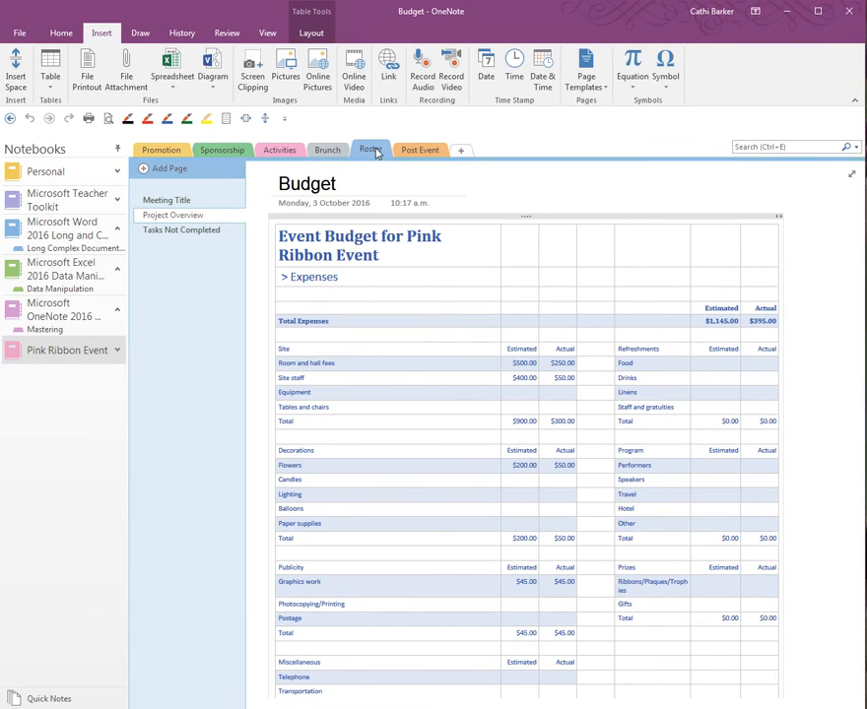
click(340, 154)
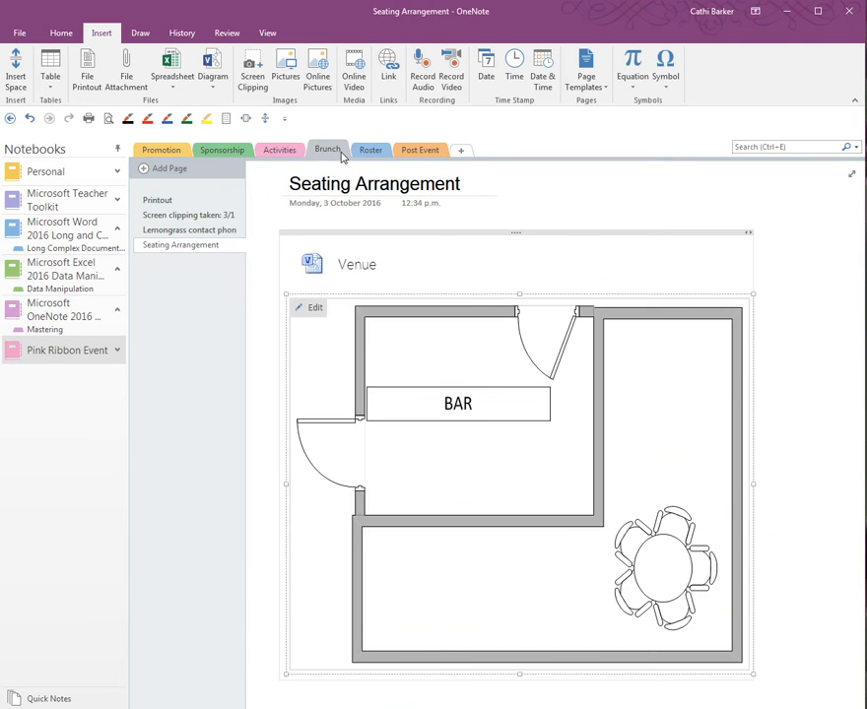
click(290, 155)
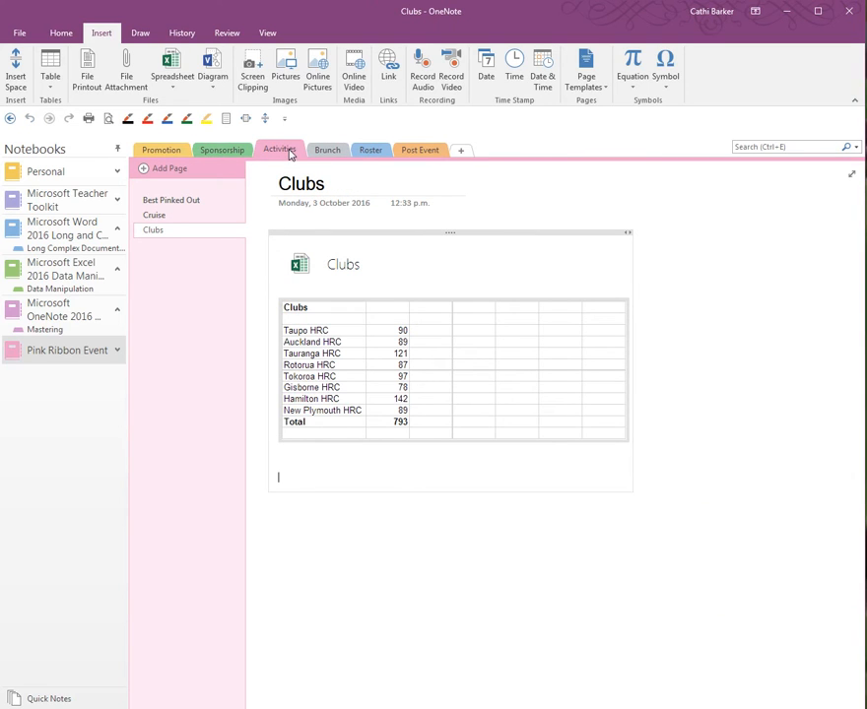
click(158, 154)
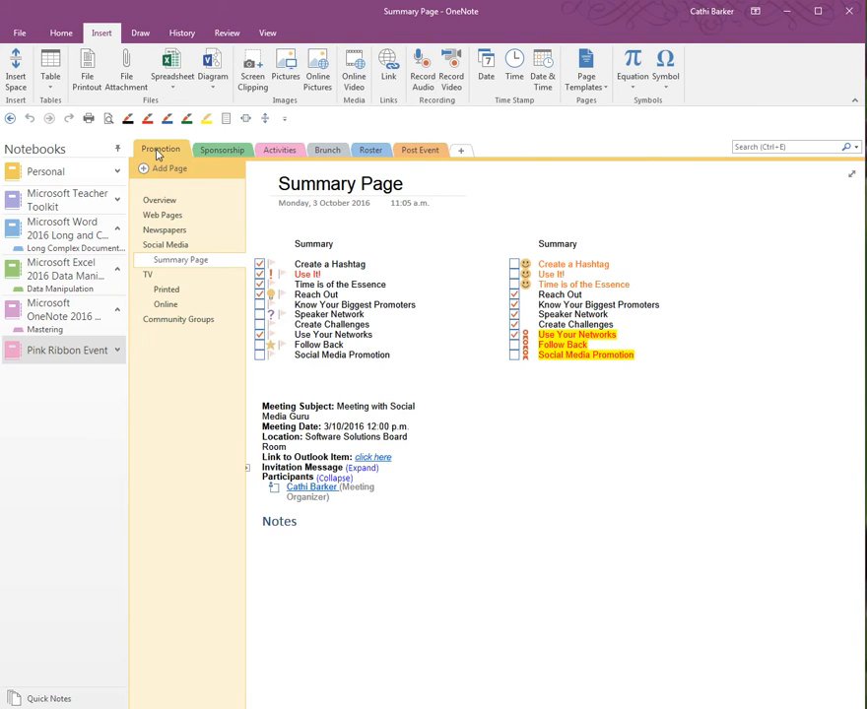
Add a new page titled "Gift Ideas" to the Sponsorship section.
click(229, 156)
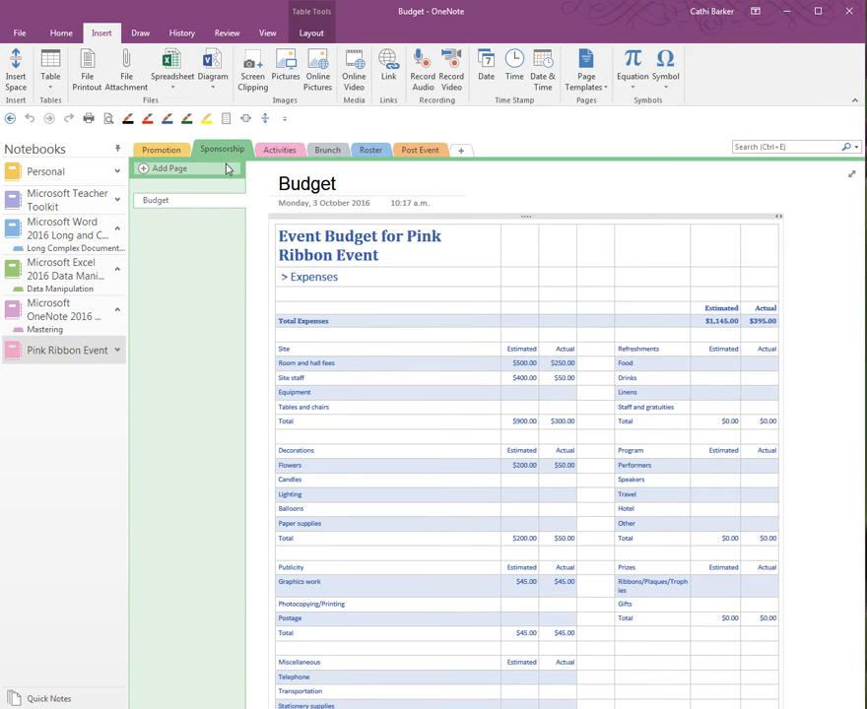
click(203, 170)
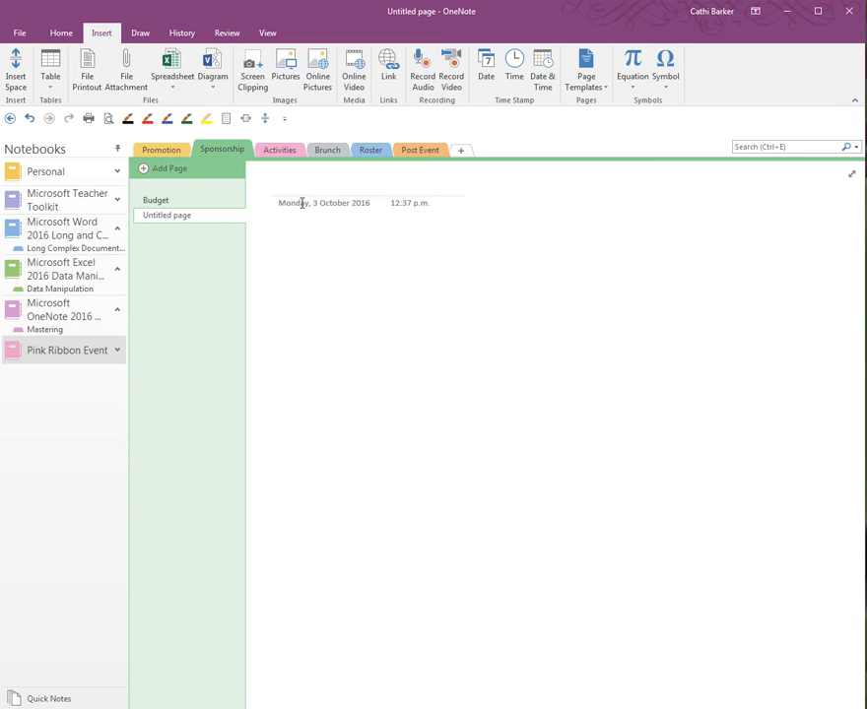
text(Gift Ide)
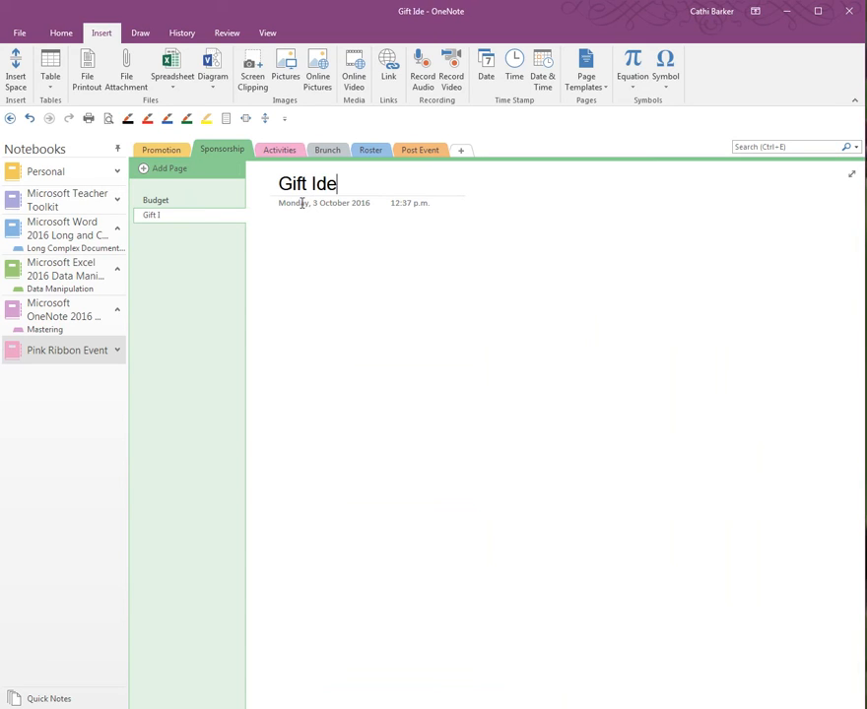
text(as)
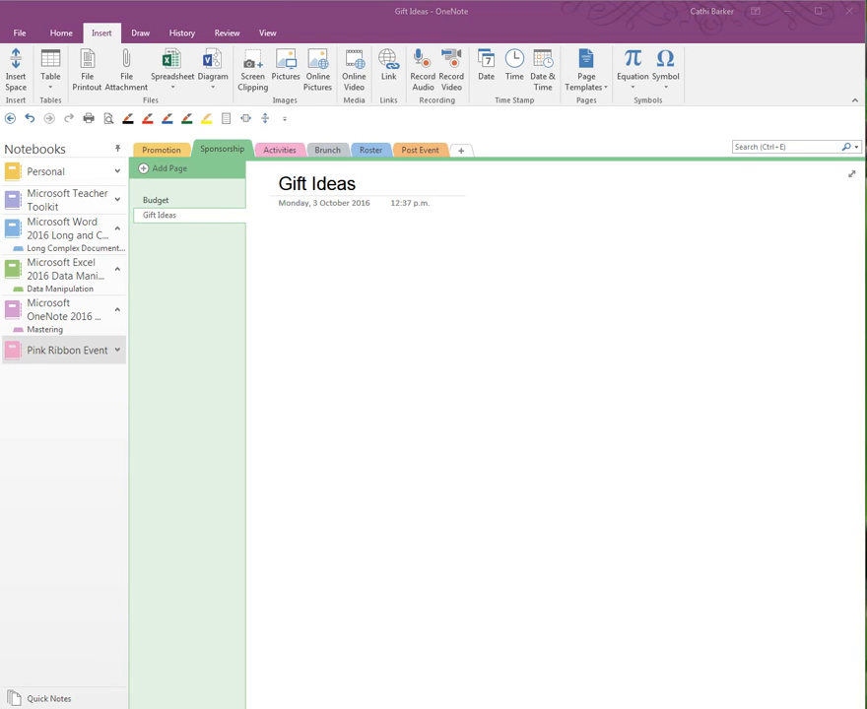
Bring the Google image results in the browser into view and insert a screen clipping of the pink ribbon straws picture on the Gift Ideas page.
drag(0, 49, 618, 90)
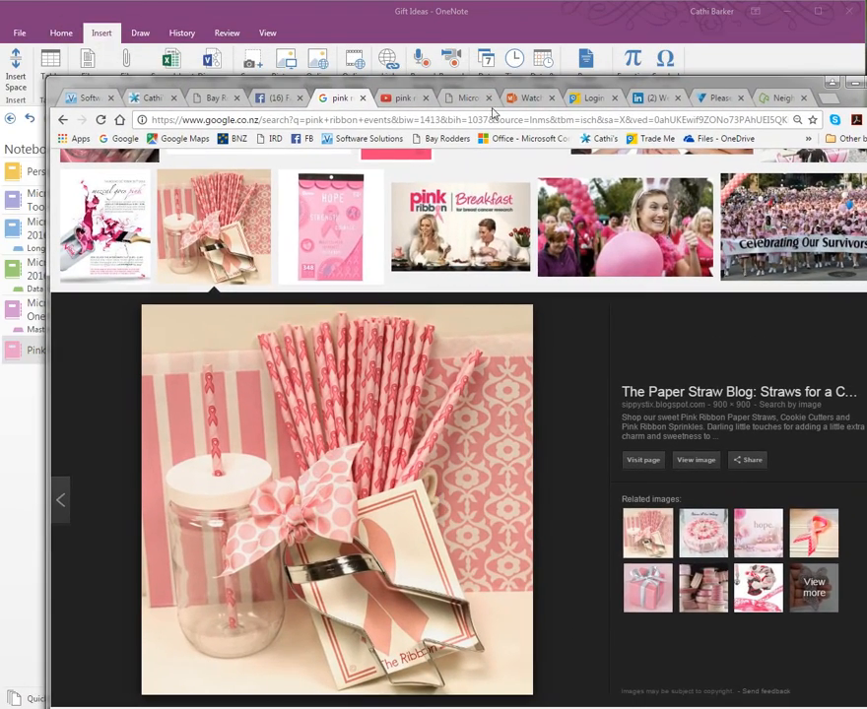
drag(498, 79, 444, 137)
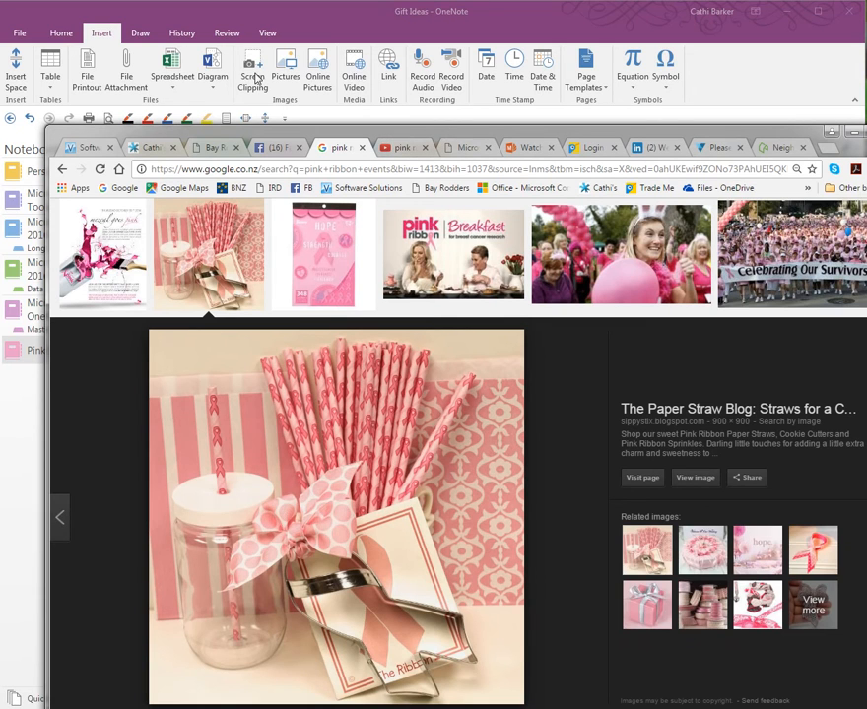
click(255, 78)
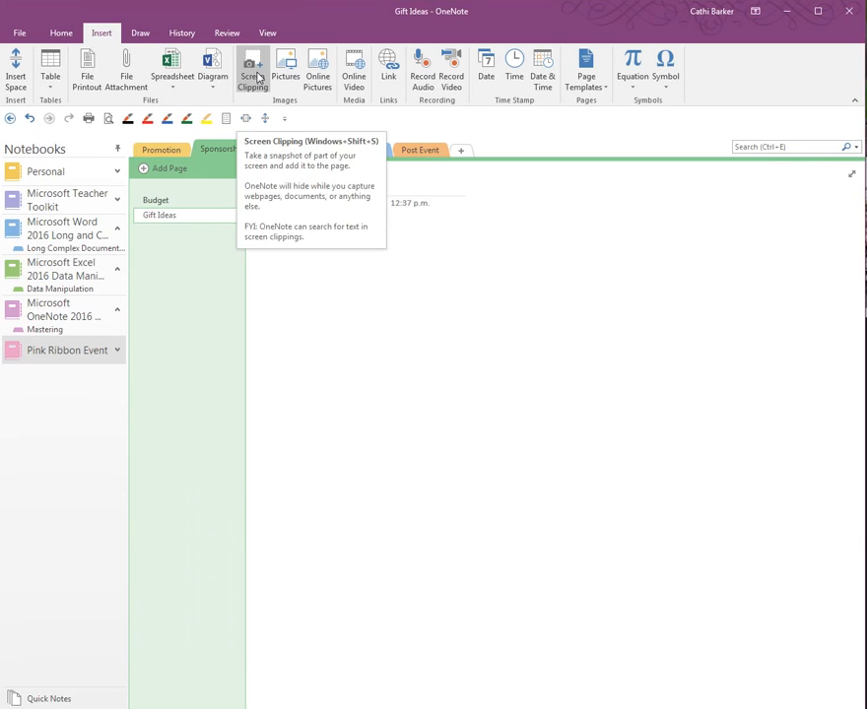
click(257, 78)
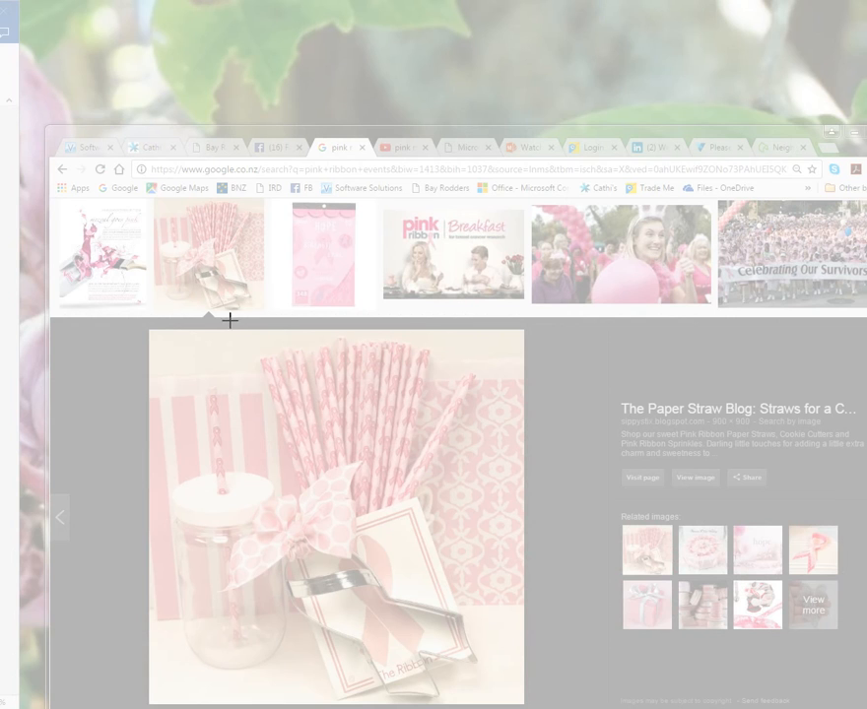
drag(142, 324, 531, 708)
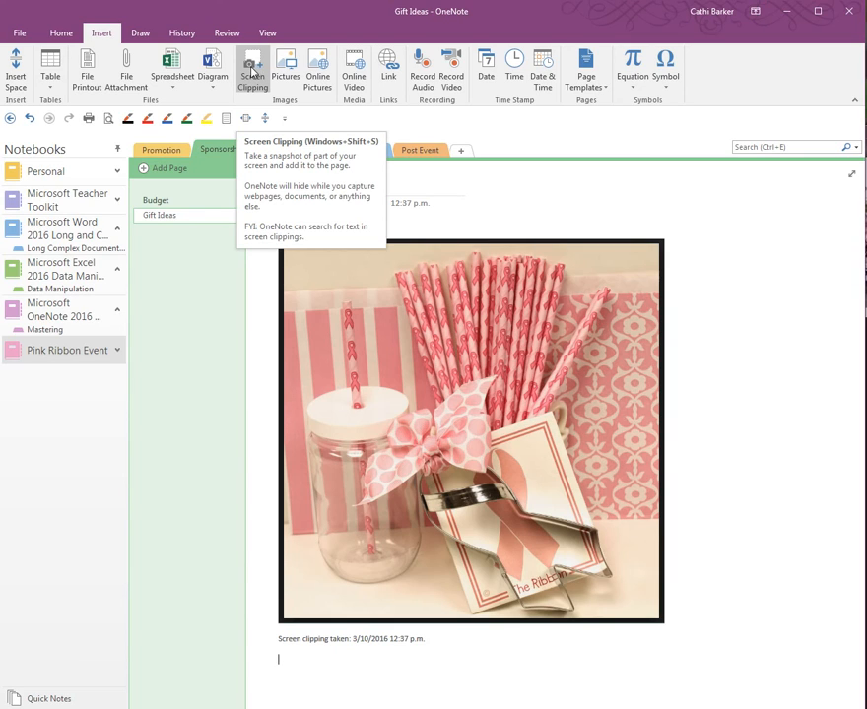
Insert the picture Poster.JPG from the Desktop on the Newspapers page of the Promotion section.
click(174, 152)
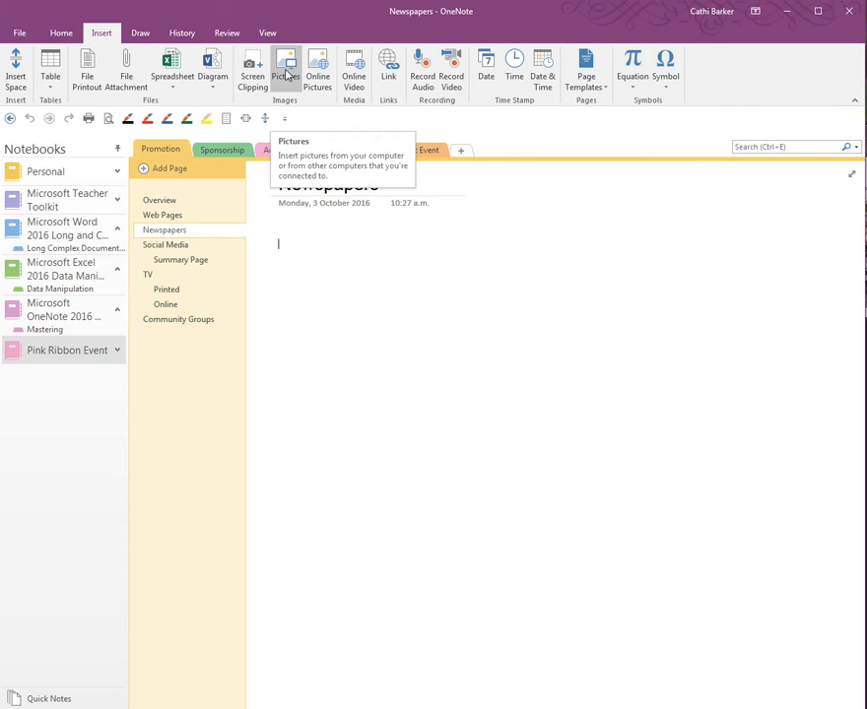
click(285, 71)
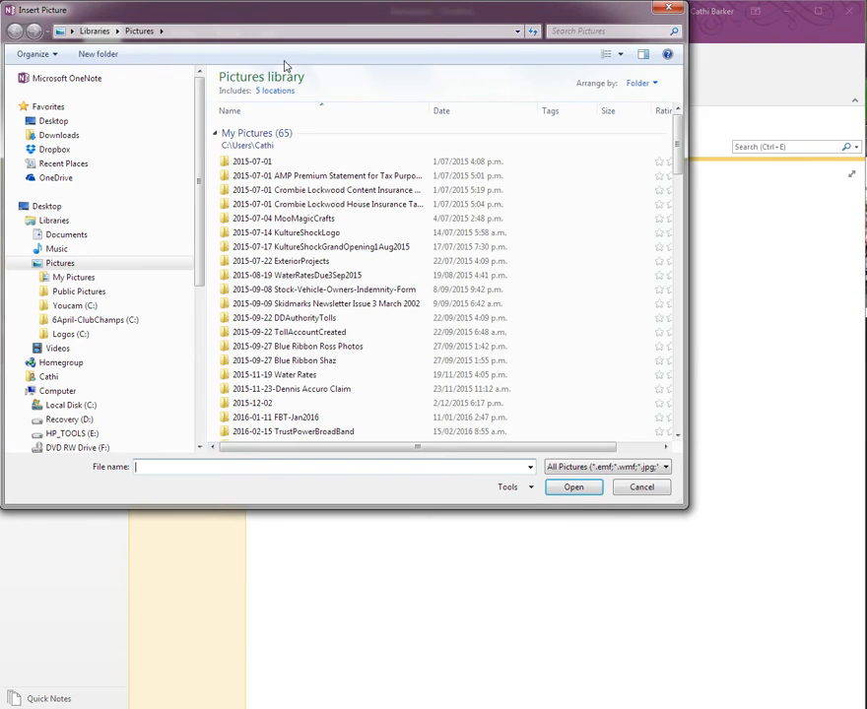
click(60, 122)
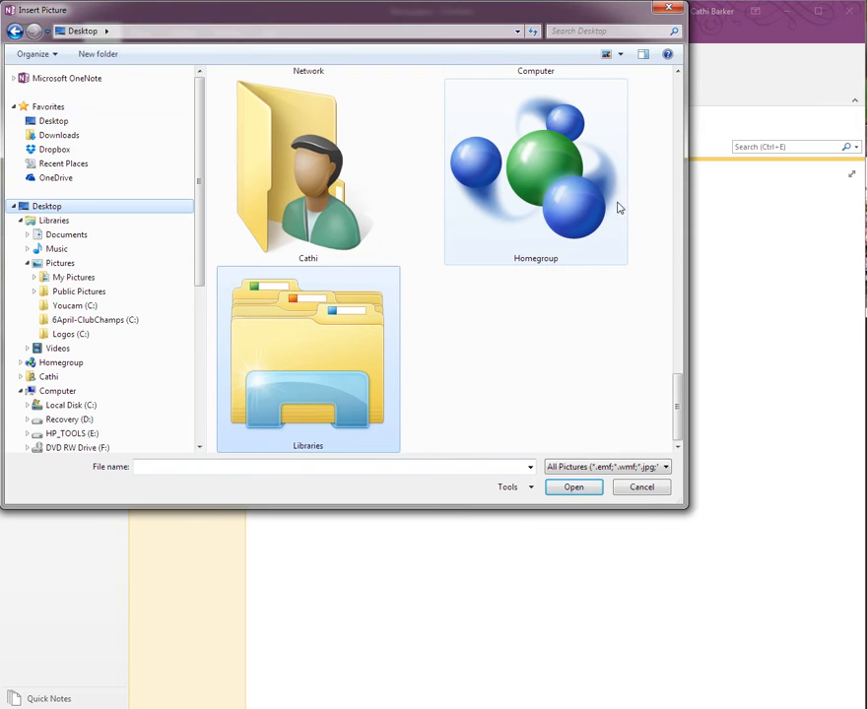
drag(679, 413, 677, 291)
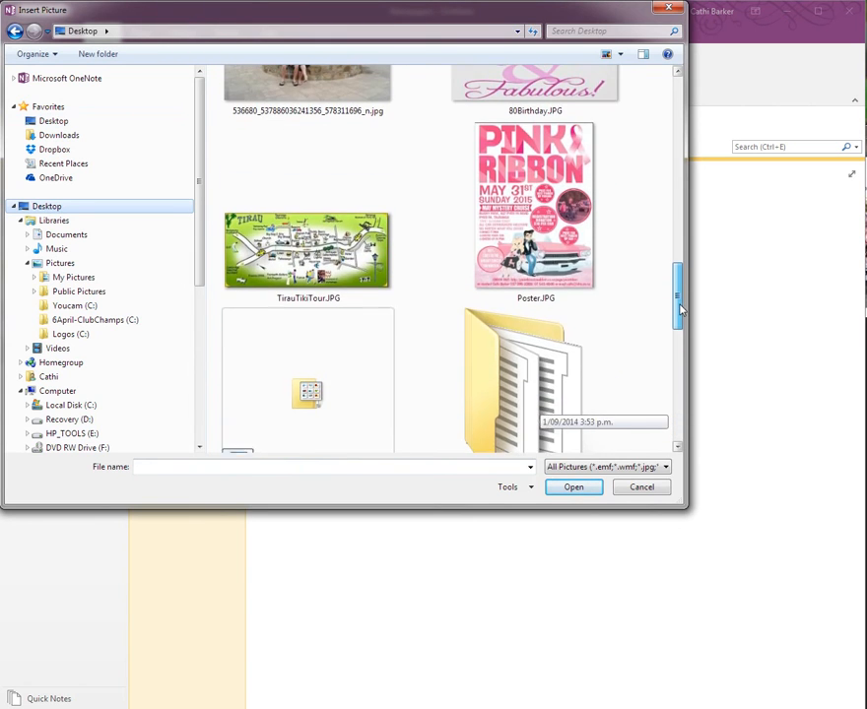
click(535, 256)
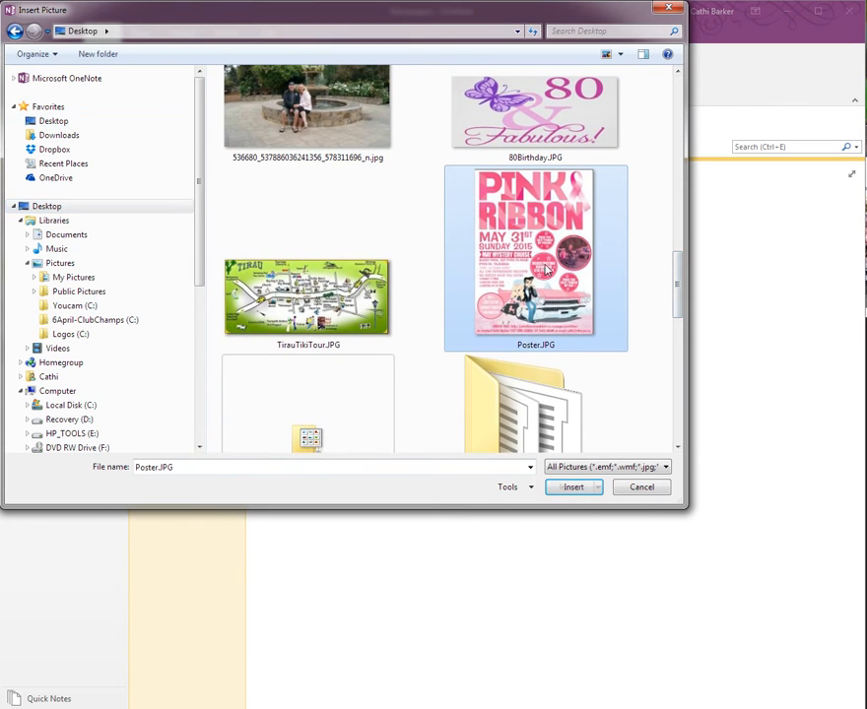
click(573, 486)
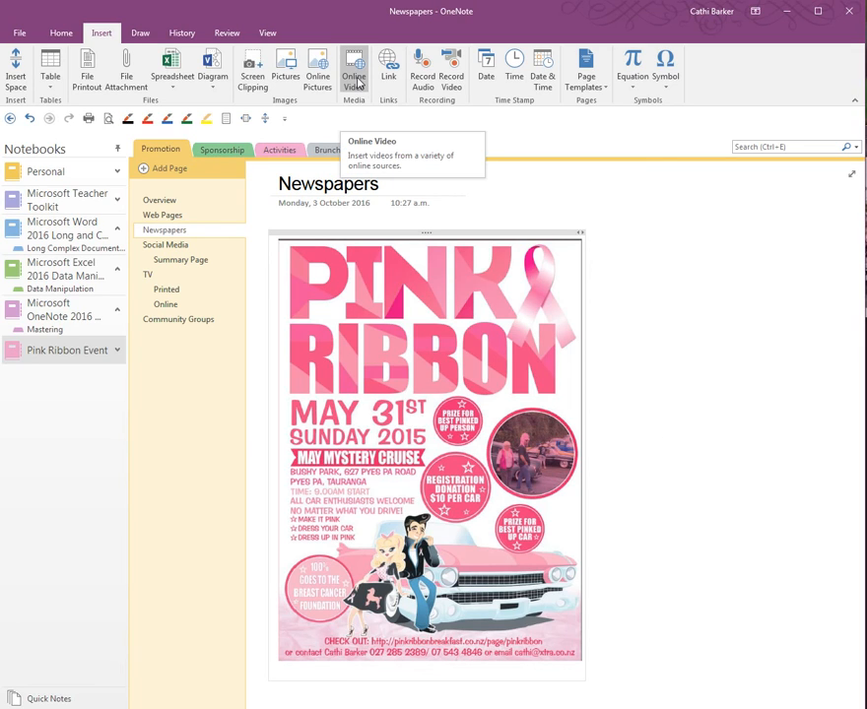
Add a new page titled "Promotional Idea" to the Sponsorship section.
click(281, 151)
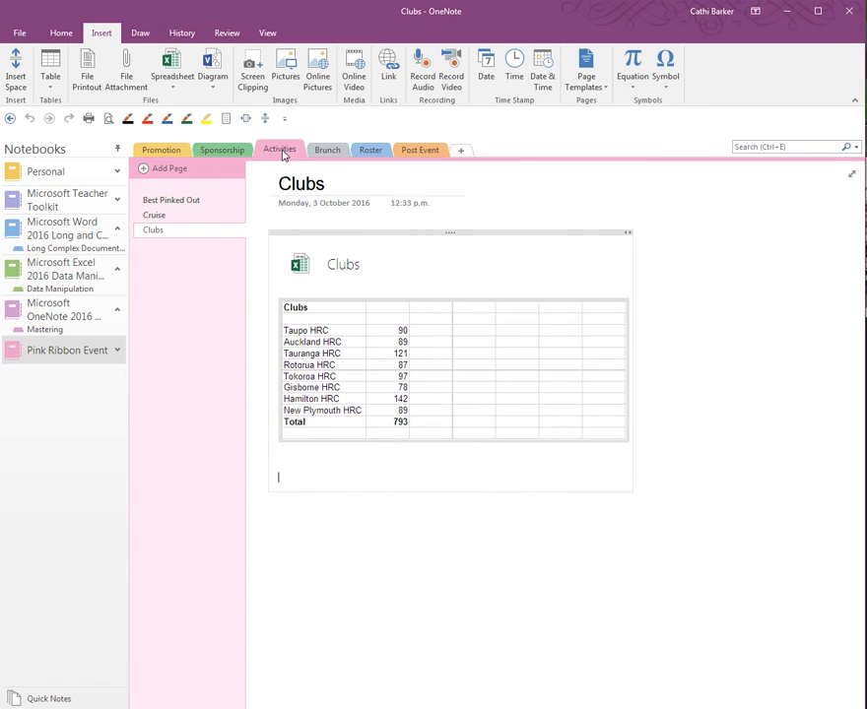
click(232, 155)
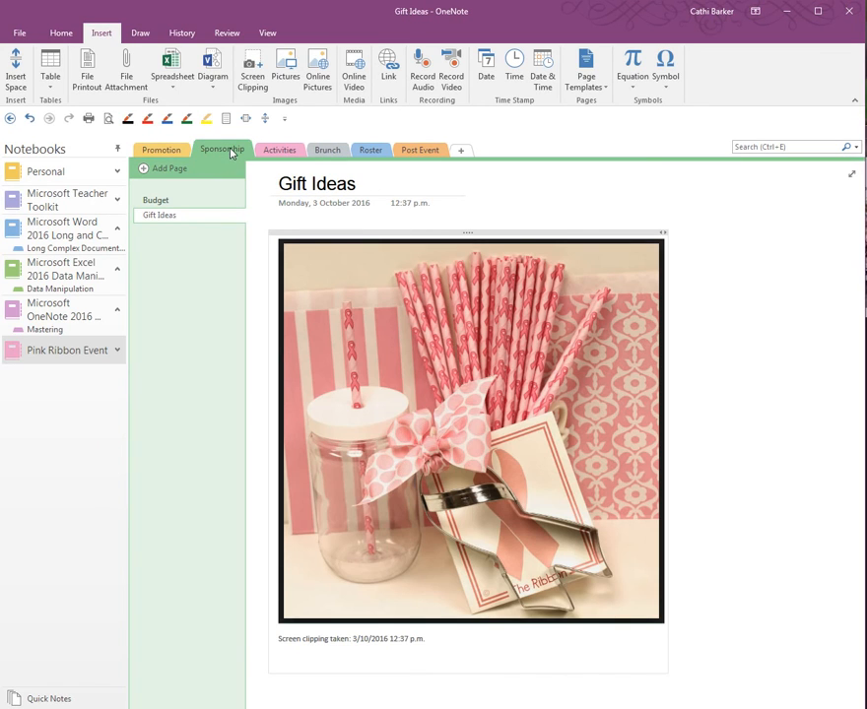
click(164, 170)
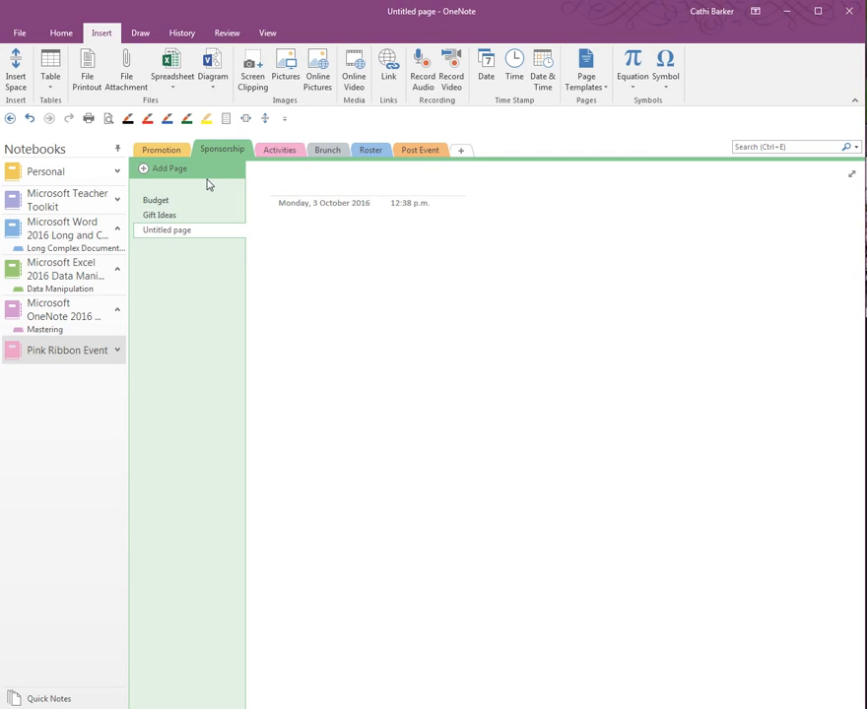
text(Pr)
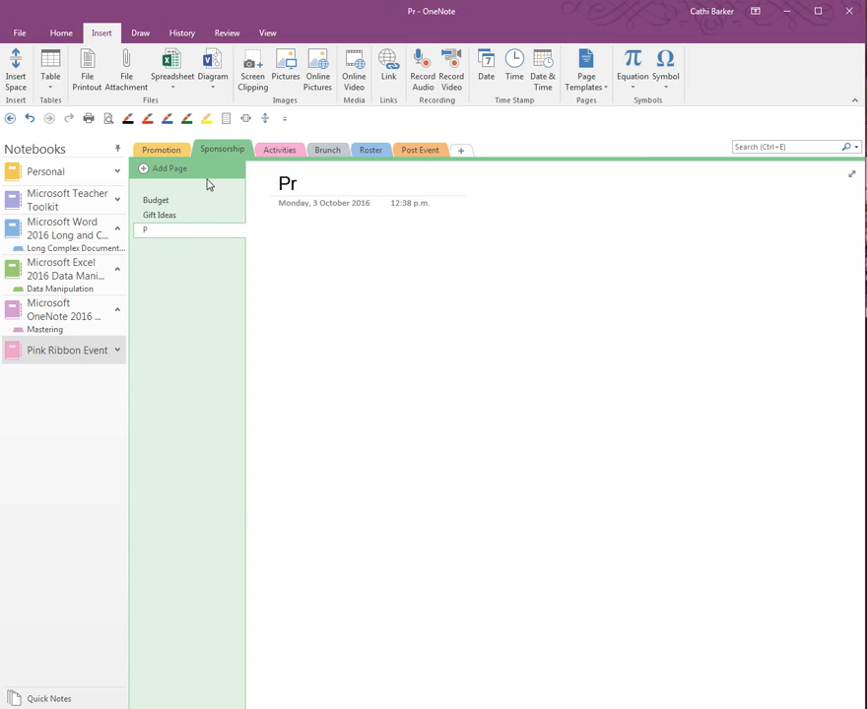
text(omotional Idea)
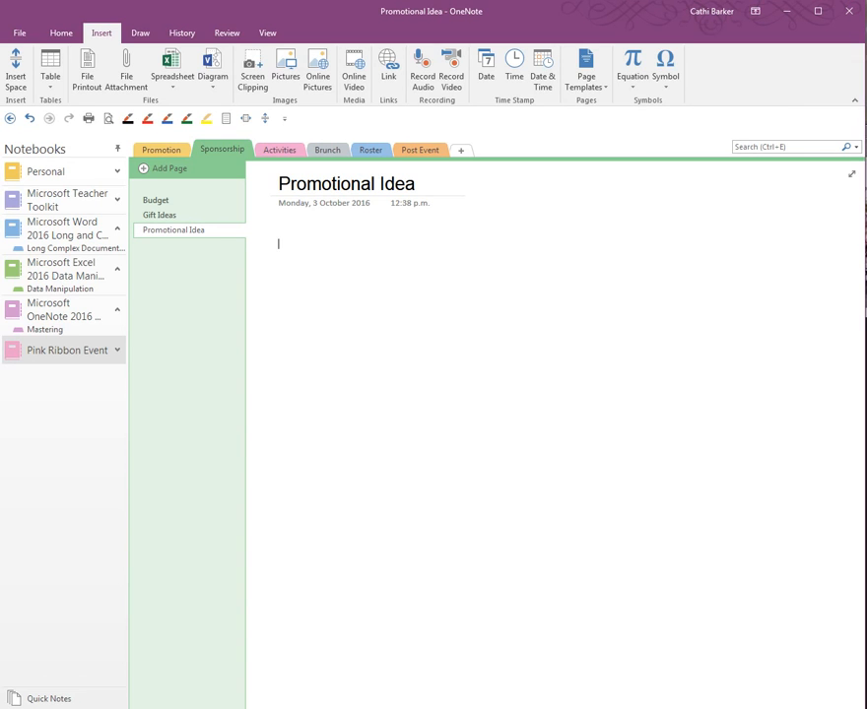
Switch to the browser and copy the web address of the YouTube video "pink ribbon dance".
key(alt+Tab)
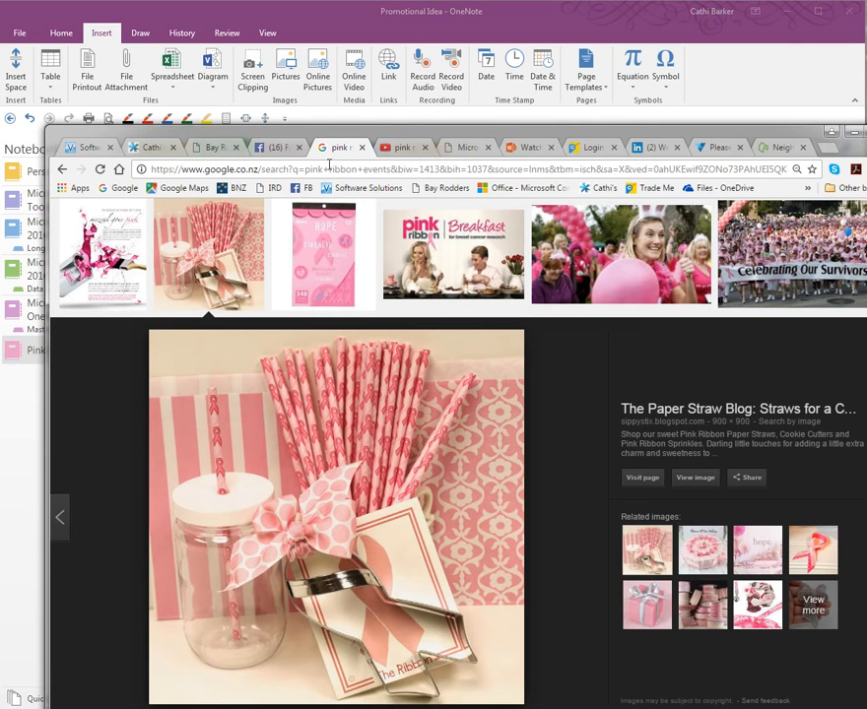
click(396, 147)
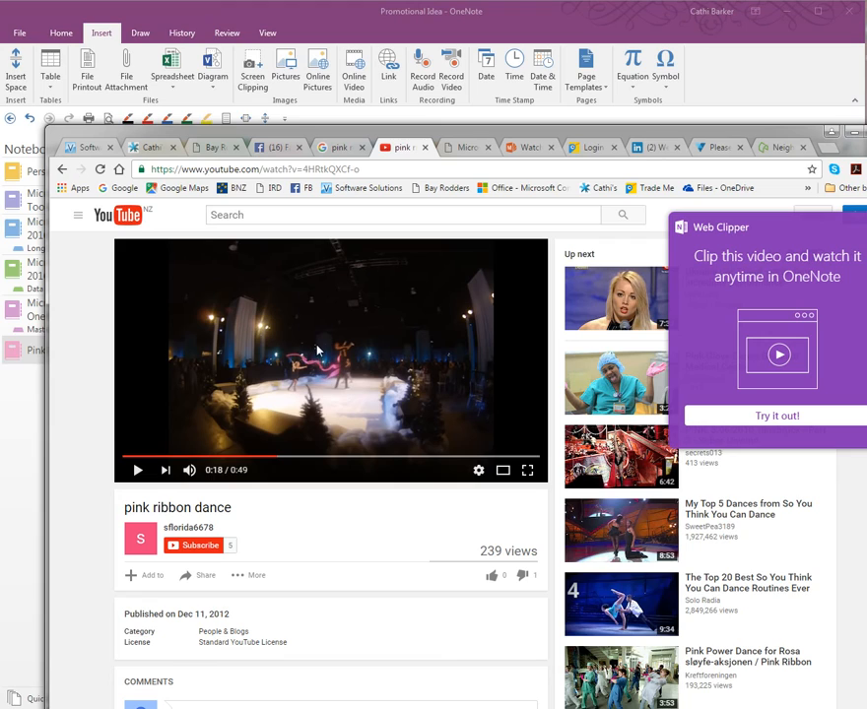
click(246, 174)
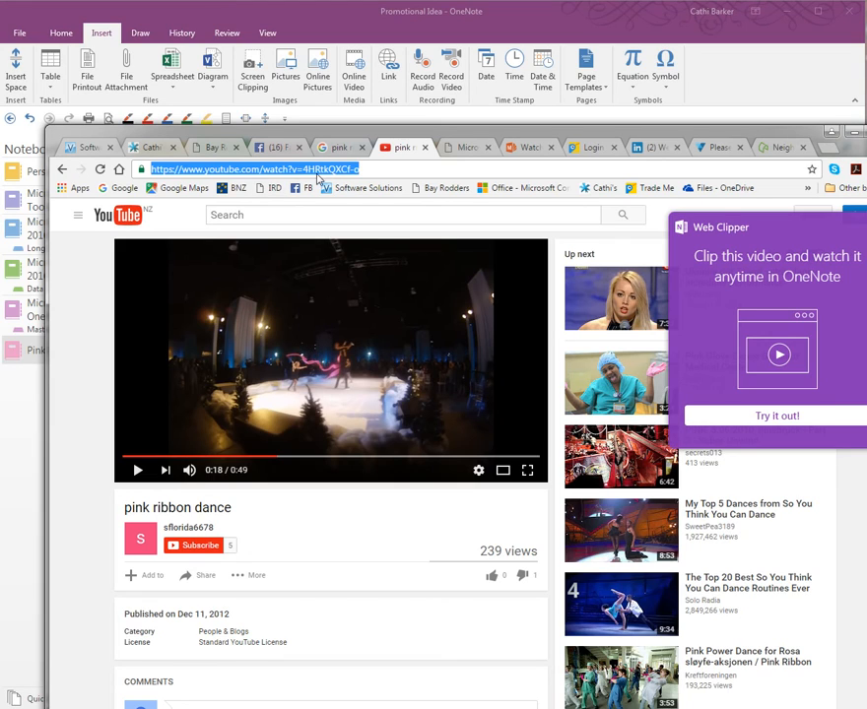
right_click(245, 176)
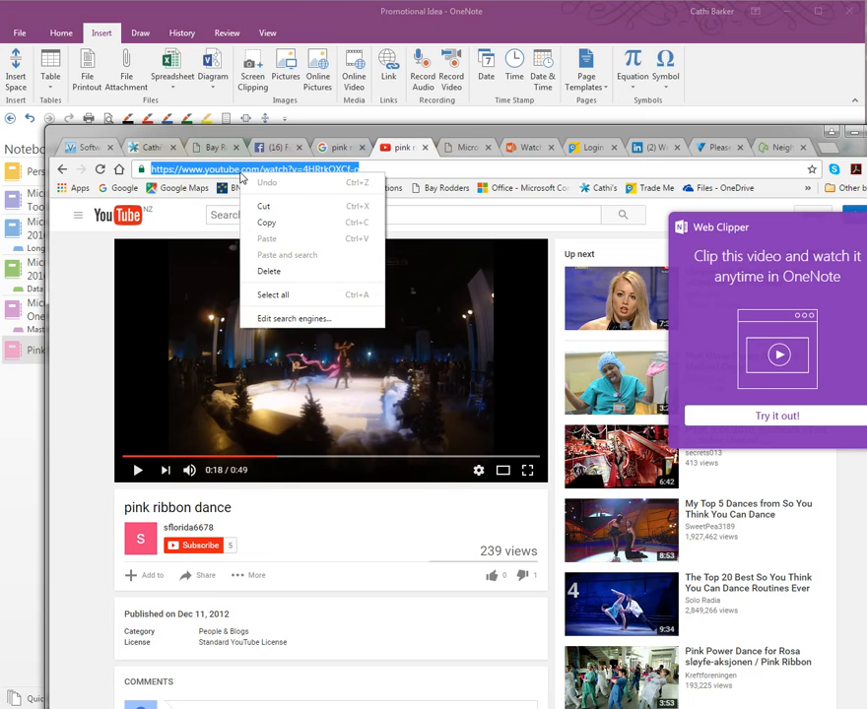
click(267, 224)
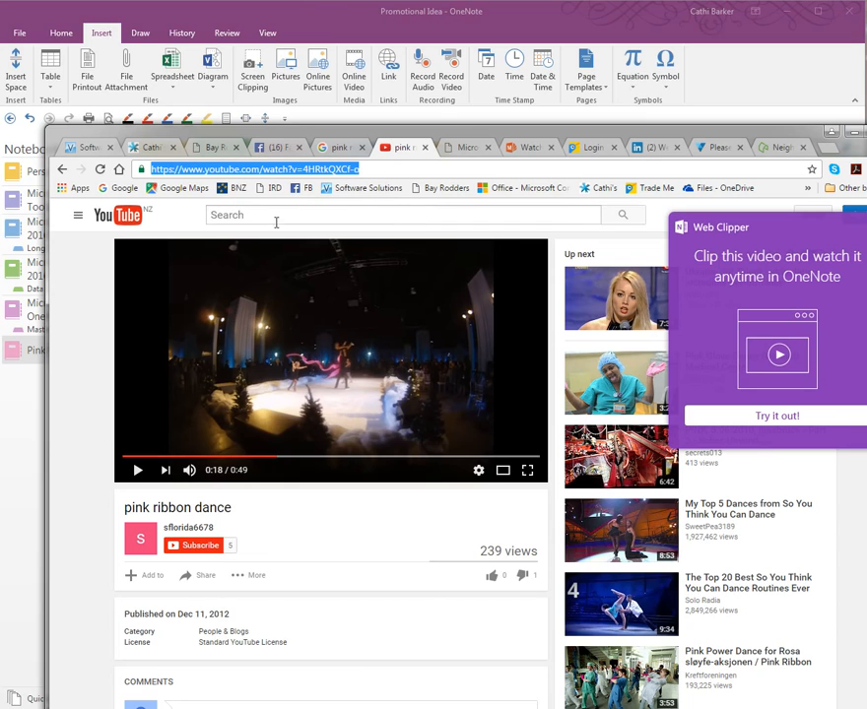
click(404, 24)
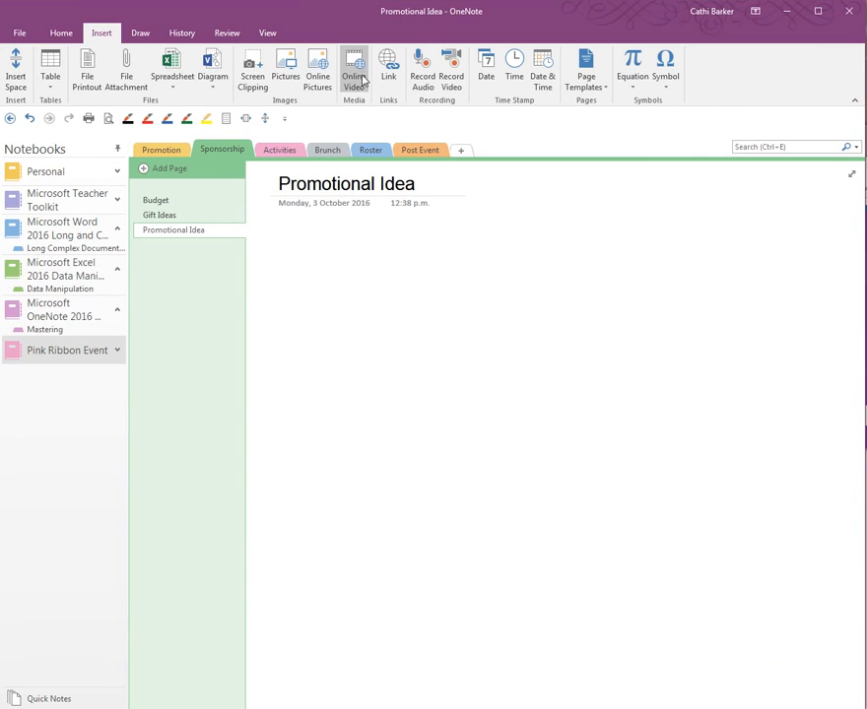
click(361, 79)
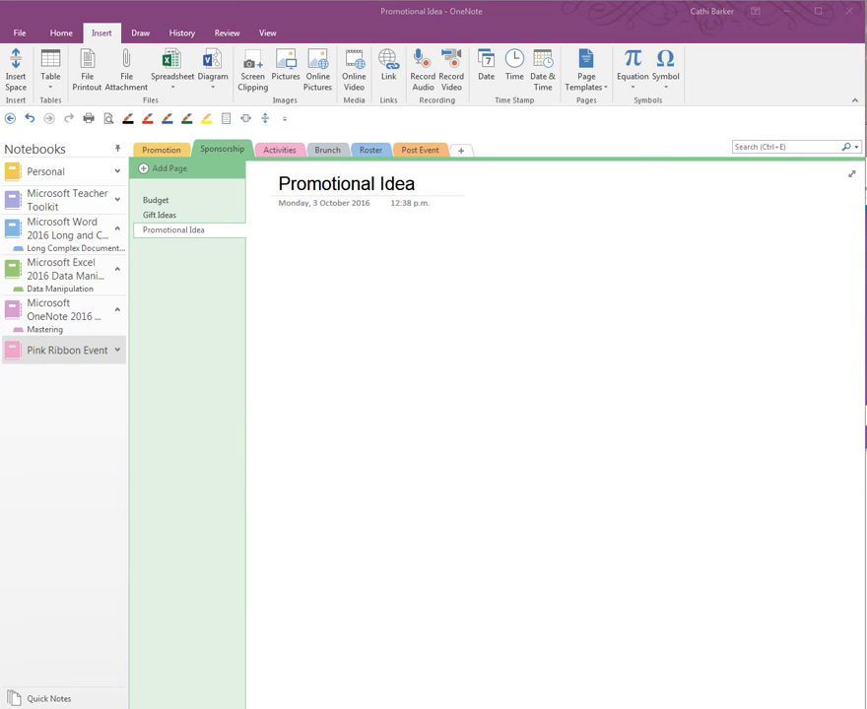
drag(401, 287, 550, 240)
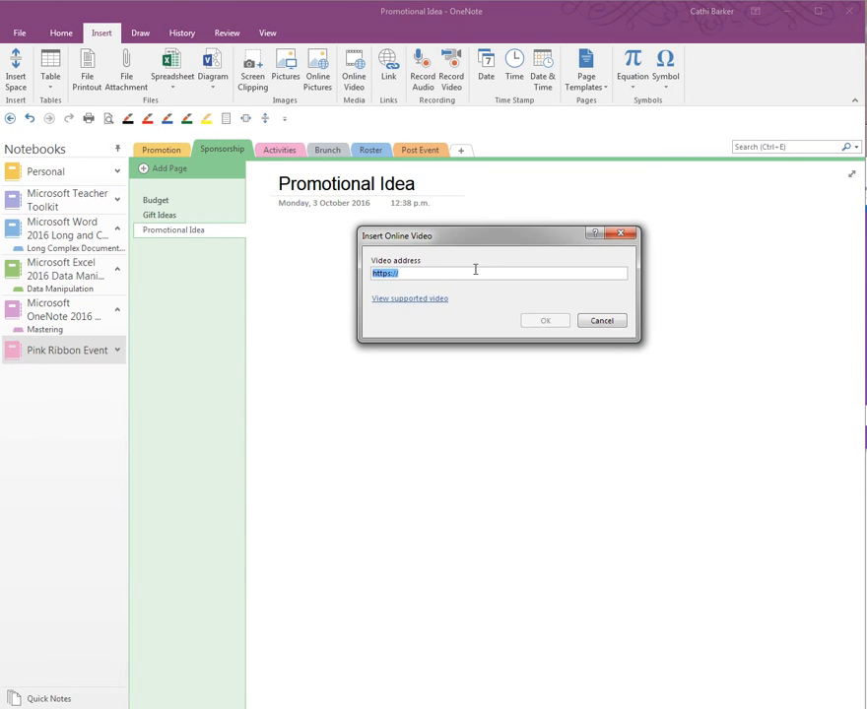
key(ctrl+v)
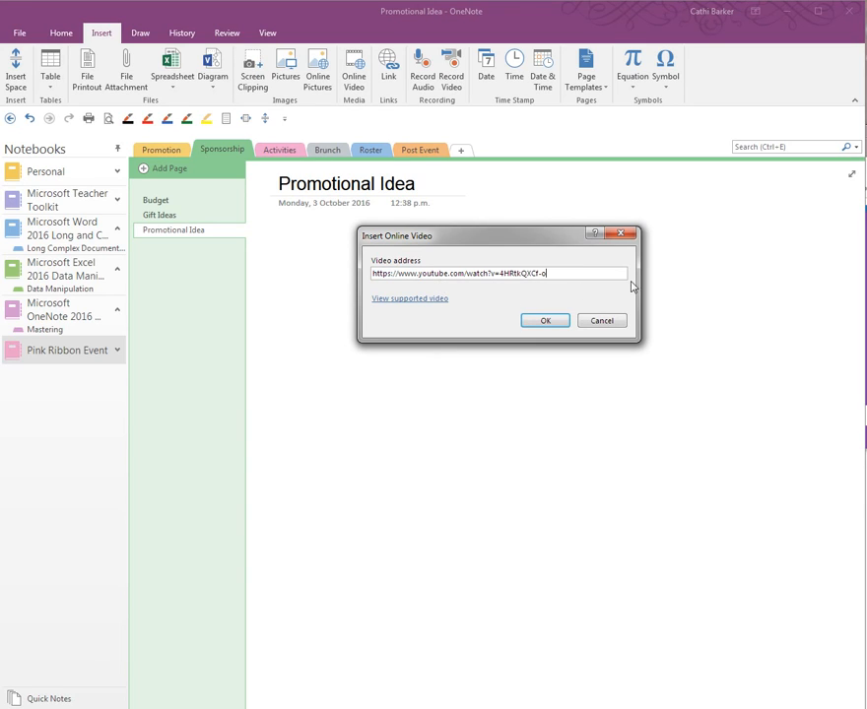
click(547, 325)
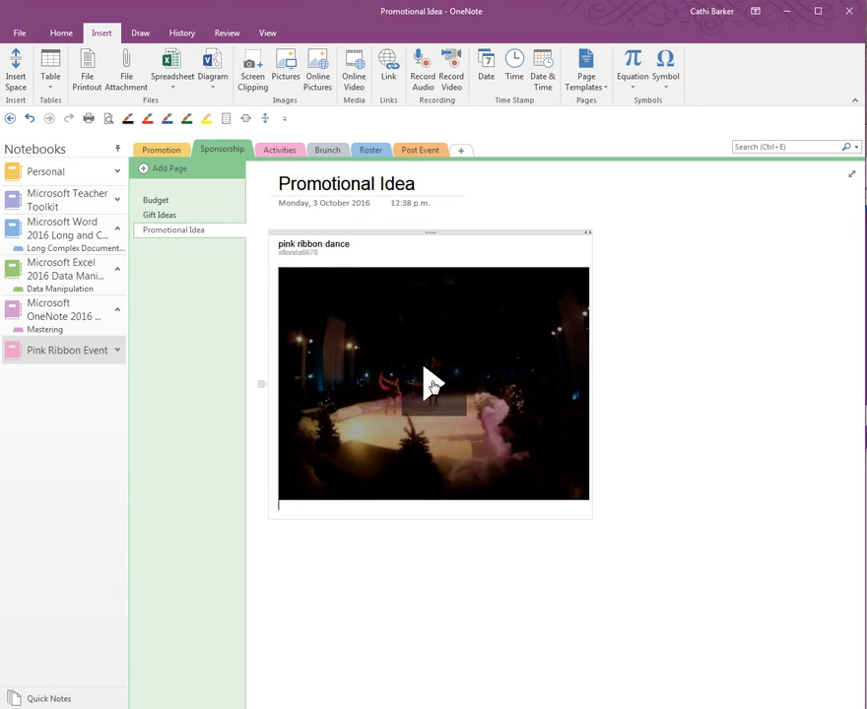
Play the embedded pink ribbon dance video on the page and pause it after about 16 seconds.
click(433, 386)
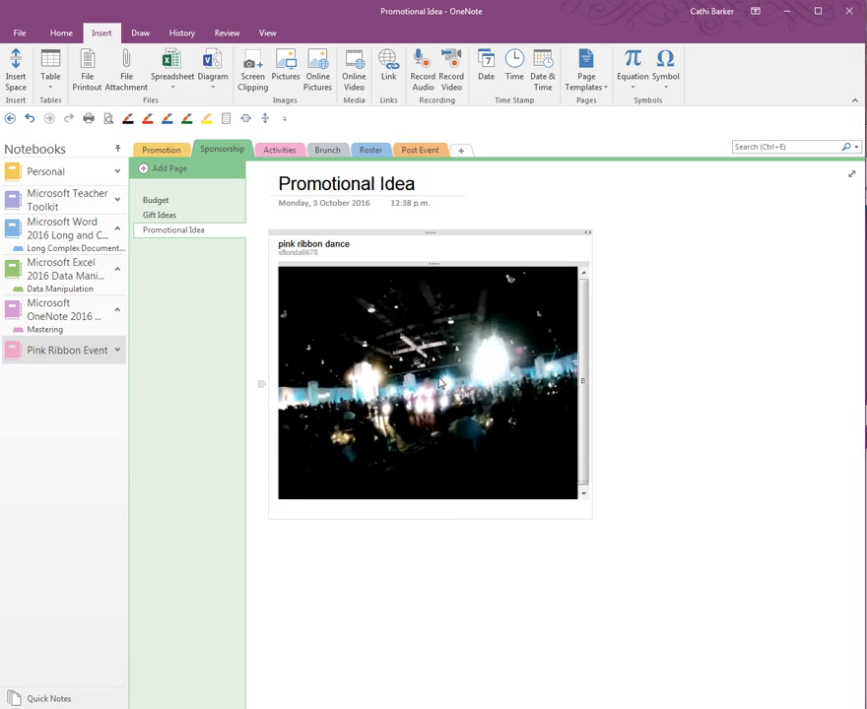
mouse_move(455, 434)
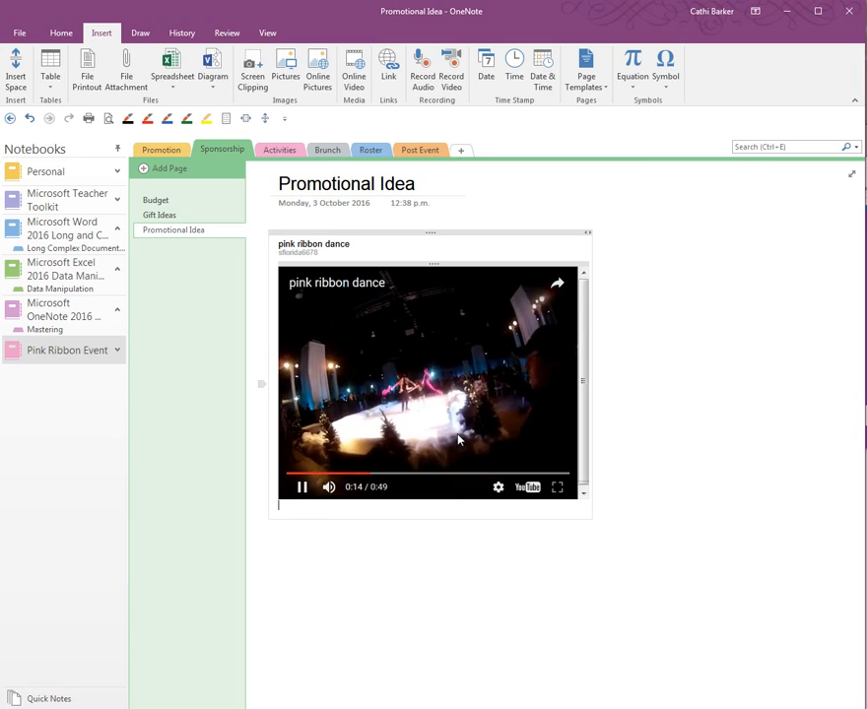
click(302, 488)
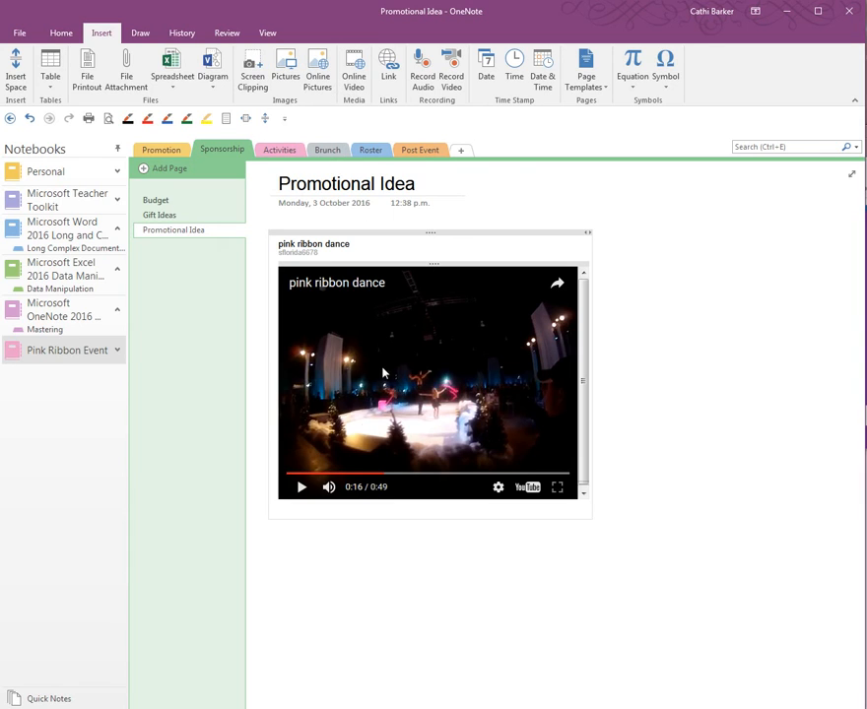
Insert a link displayed as "Pink Ribbon Dance Link" to the copied YouTube address in the blank area above the video.
click(307, 547)
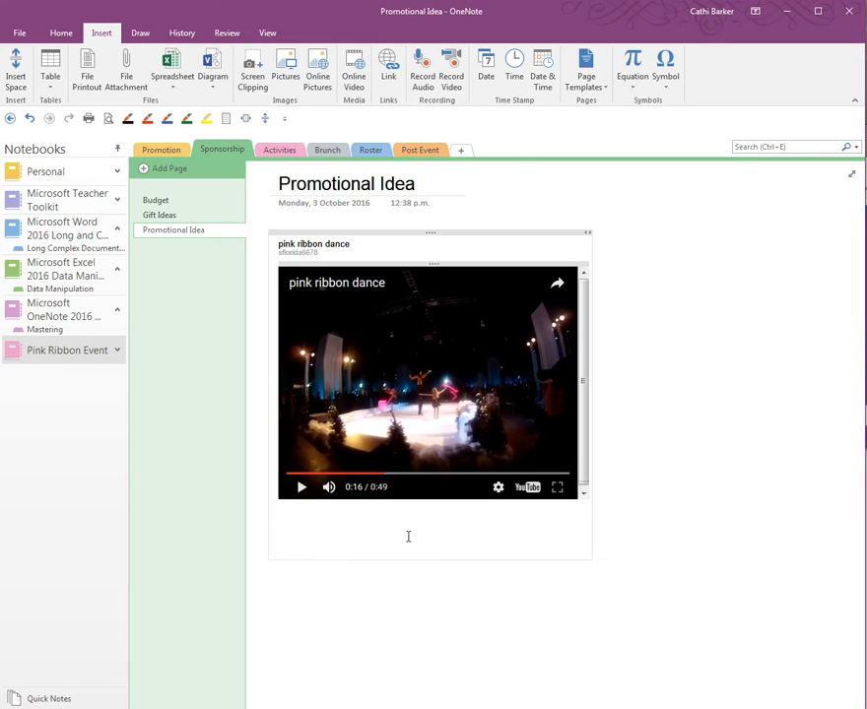
click(512, 214)
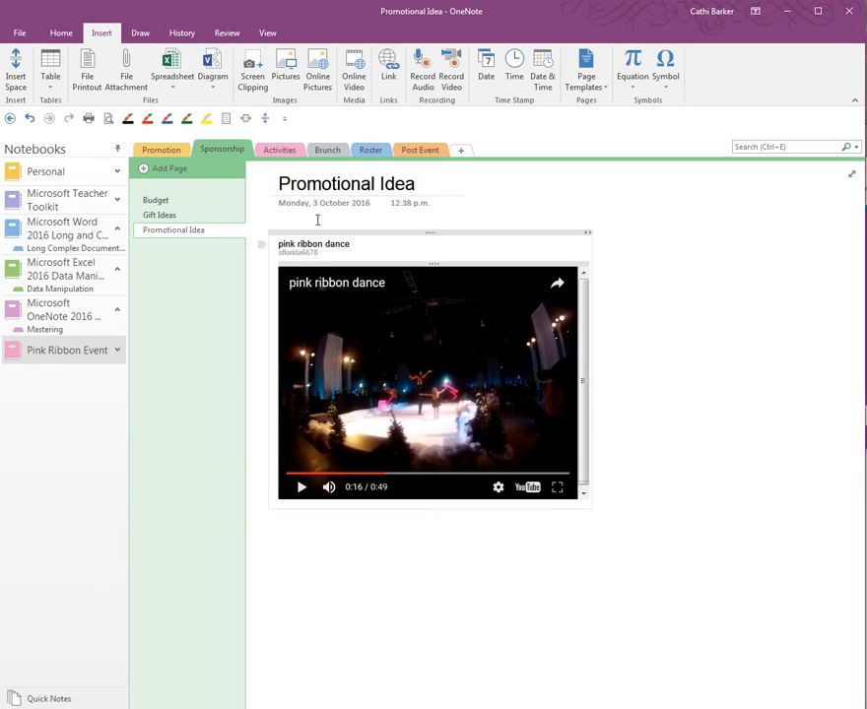
click(390, 65)
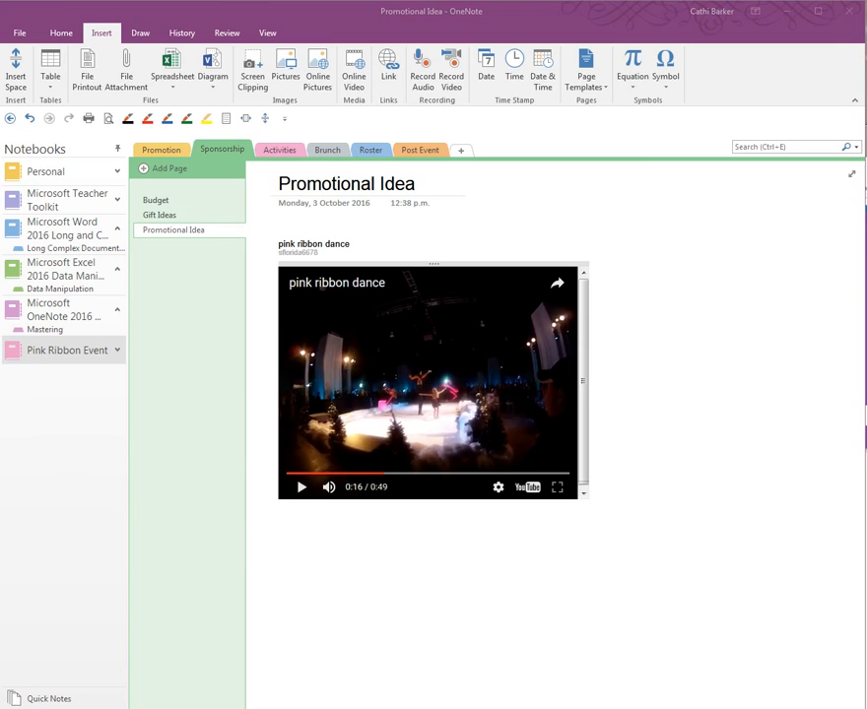
drag(155, 241, 496, 252)
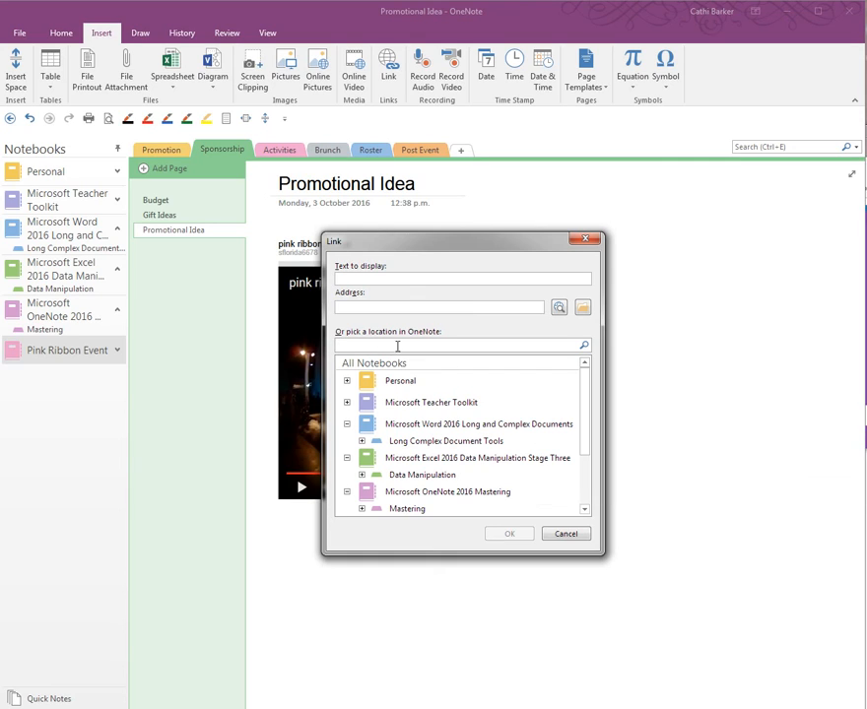
click(354, 306)
key(ctrl+v)
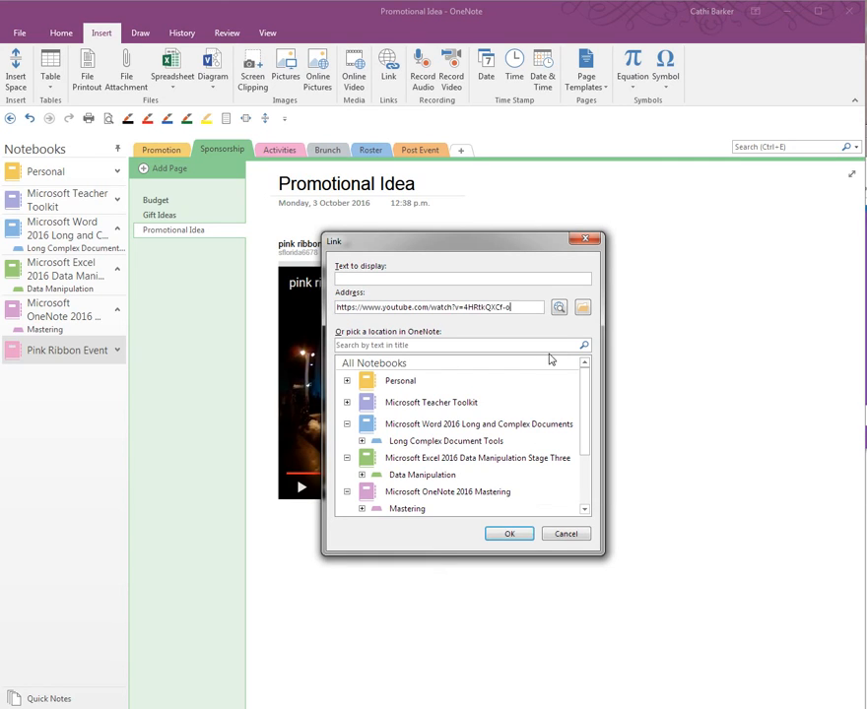
click(366, 278)
text(Pink Ribbon Dance Link)
click(510, 533)
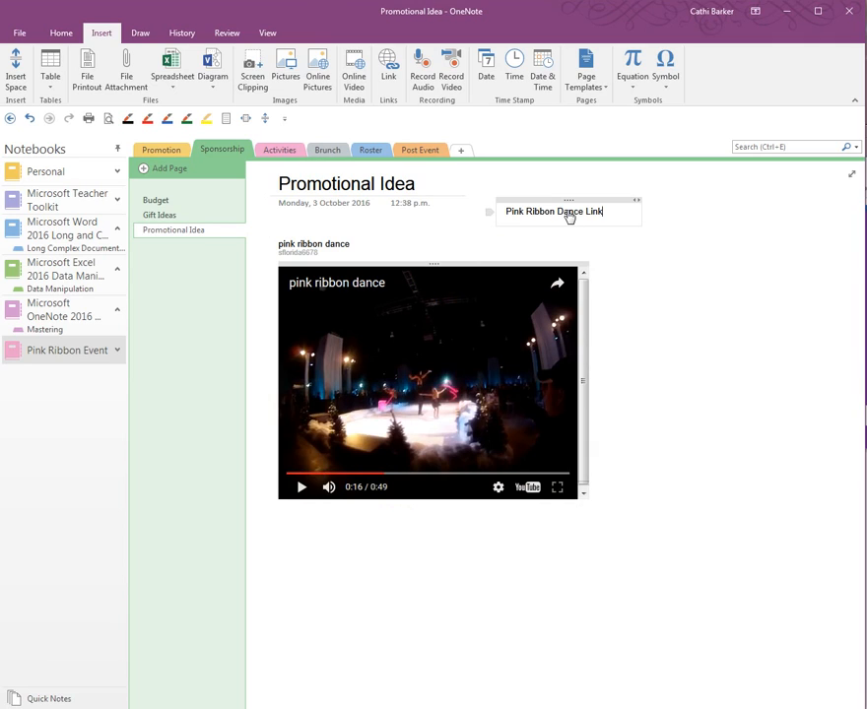